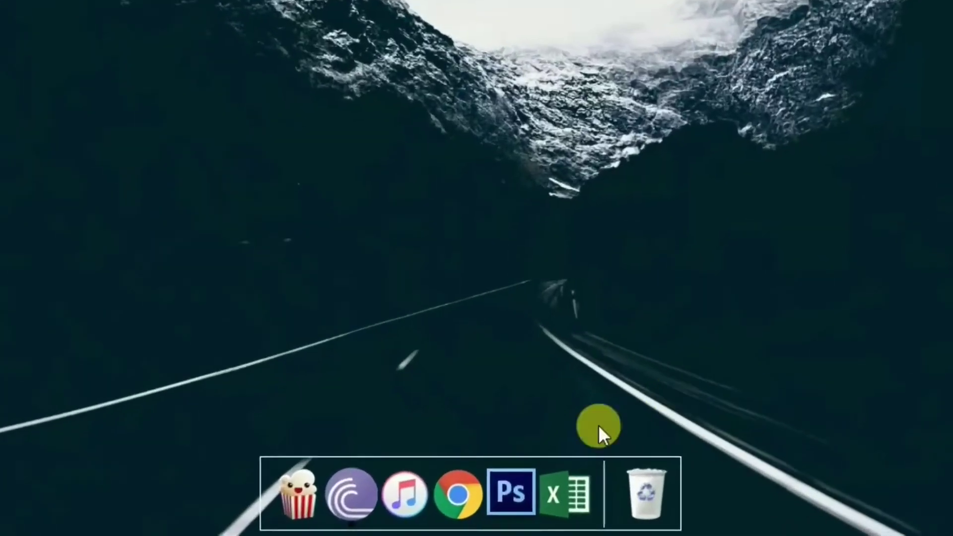
Switch to Photoshop and create a document named LOGO SAMPLE, 800 × 800 pixels at 72 pixels/inch, RGB color with white background
left_click(519, 469)
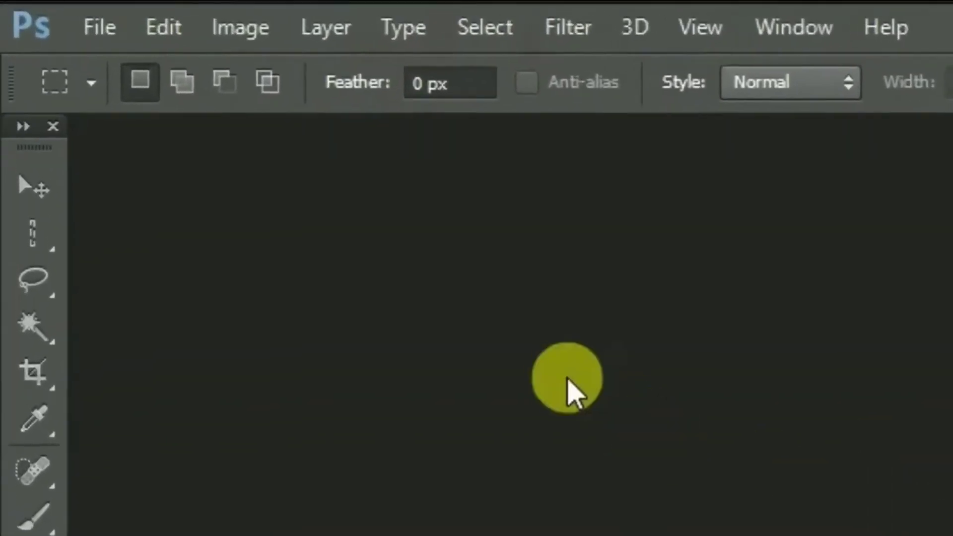
left_click(97, 30)
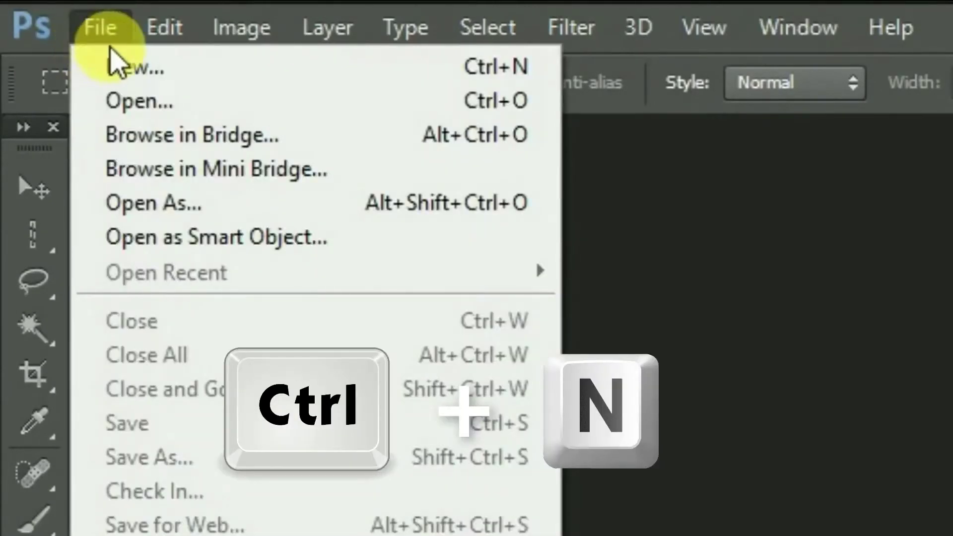
left_click(149, 67)
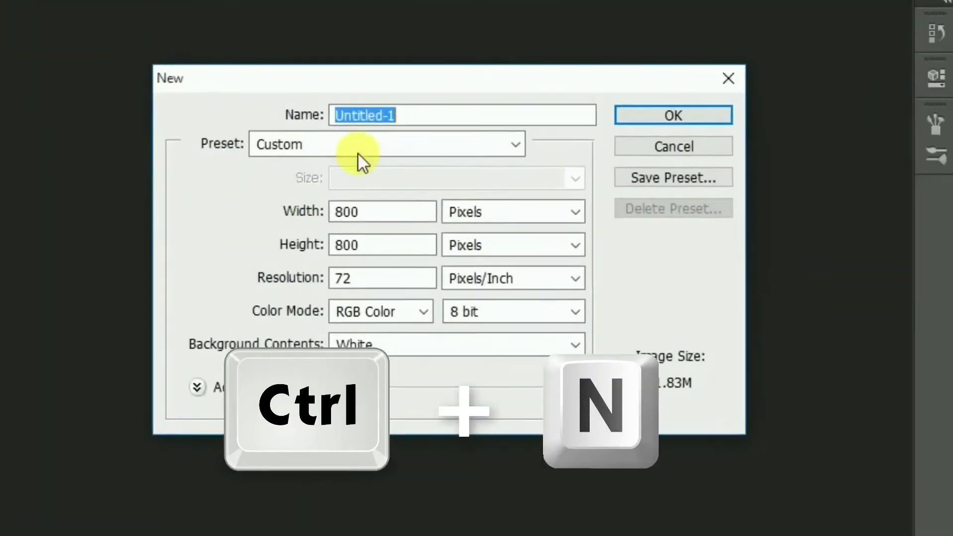
type("LOGO SAMPLE")
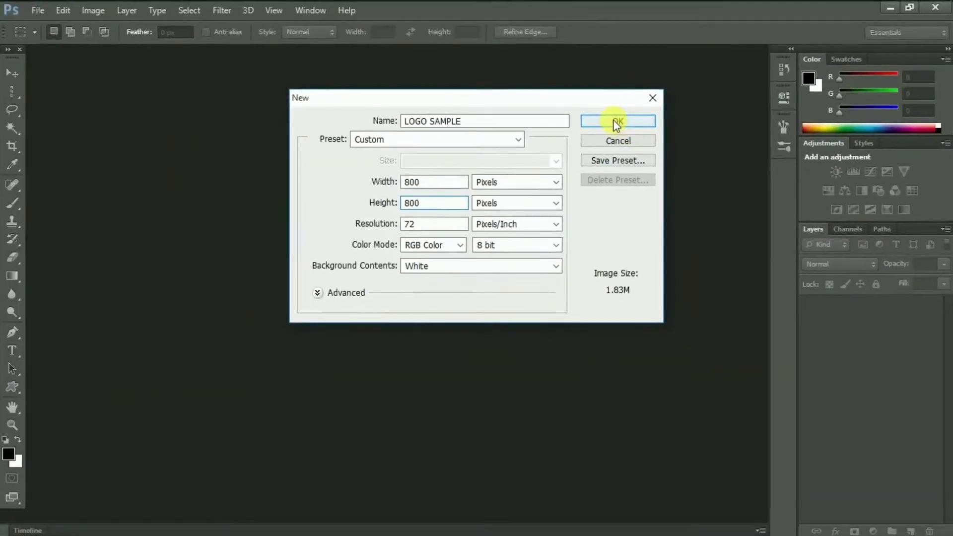
left_click(771, 115)
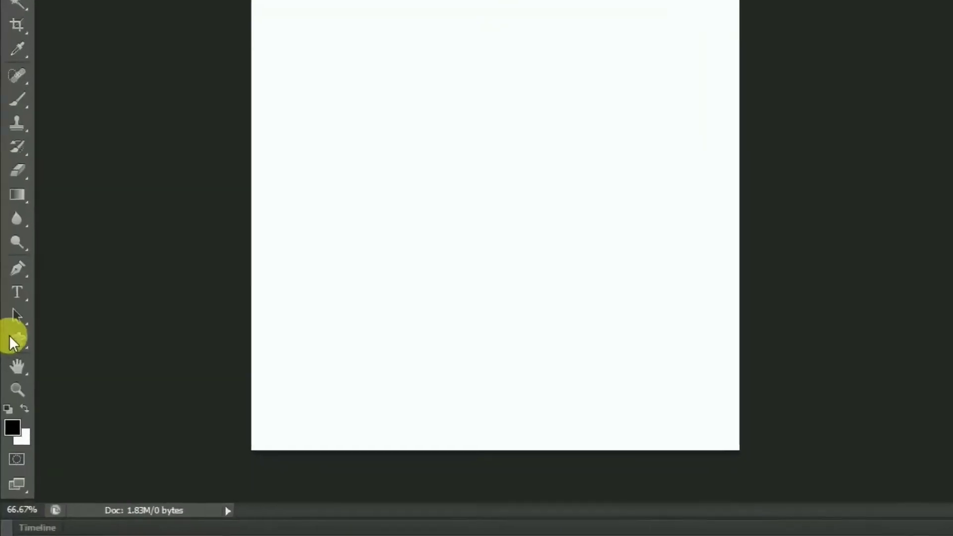
Draw a black thin circle frame about 652 px in diameter on the canvas with the Custom Shape tool
left_click(10, 336)
left_click(137, 201)
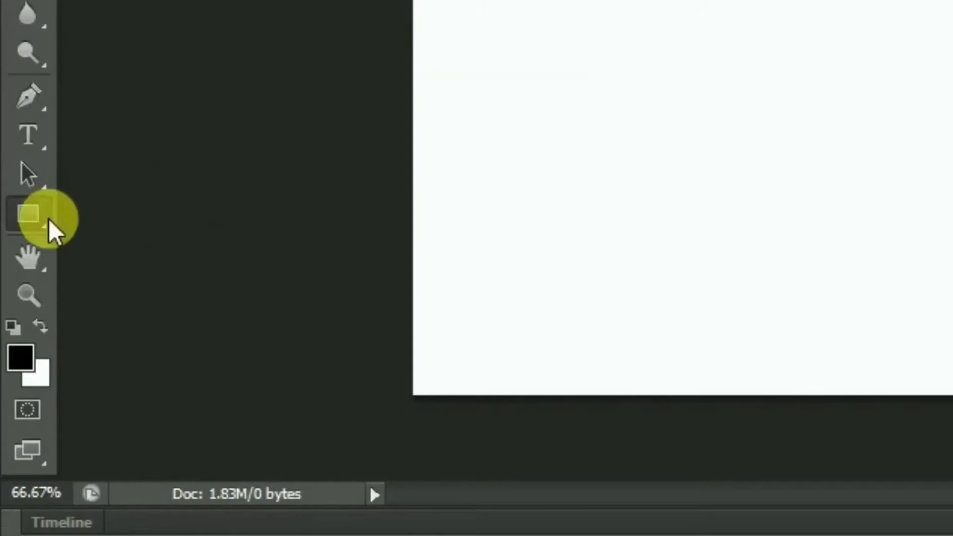
left_click(28, 212)
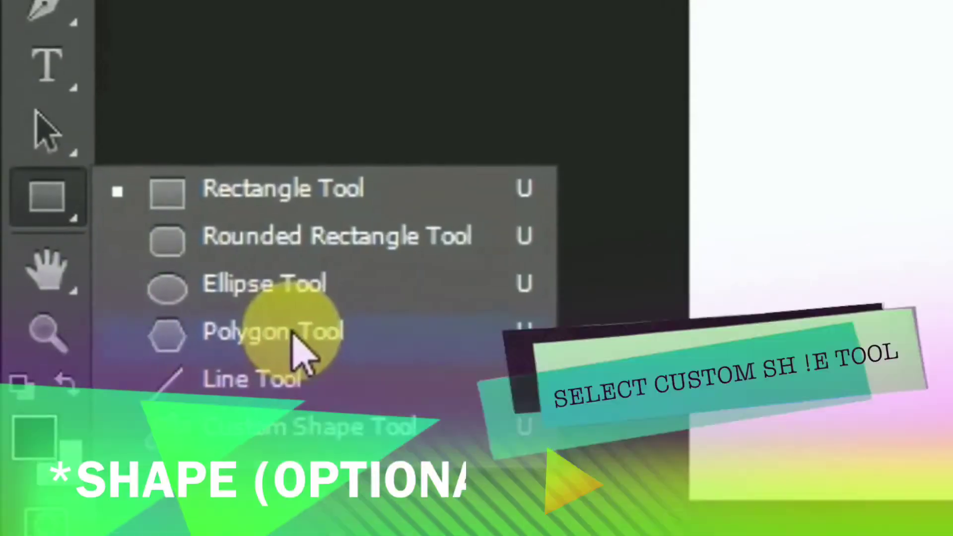
left_click(233, 381)
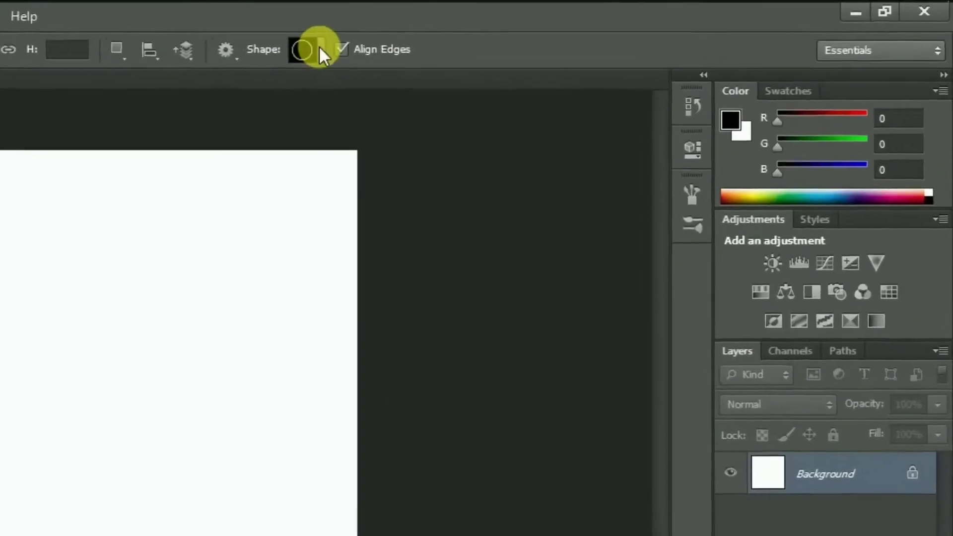
left_click(525, 34)
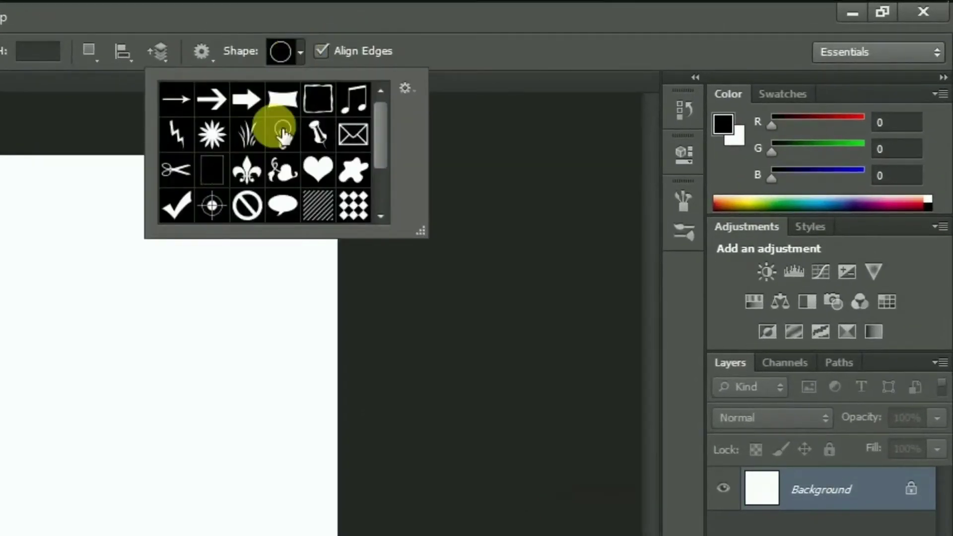
scroll(275, 139, "down", 2)
left_click(282, 175)
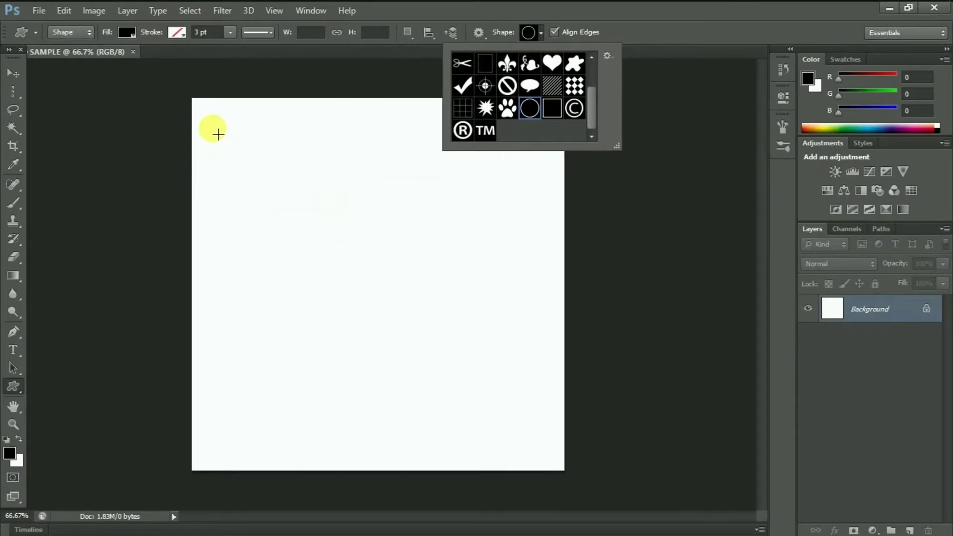
left_click_drag(219, 134, 523, 434)
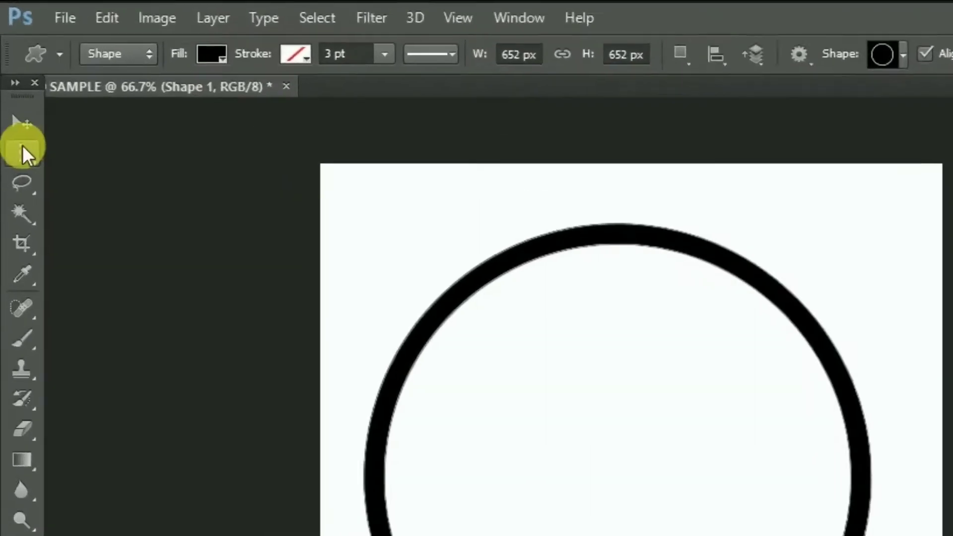
Center the circle frame vertically and horizontally on the canvas and clear the selection
left_click(14, 74)
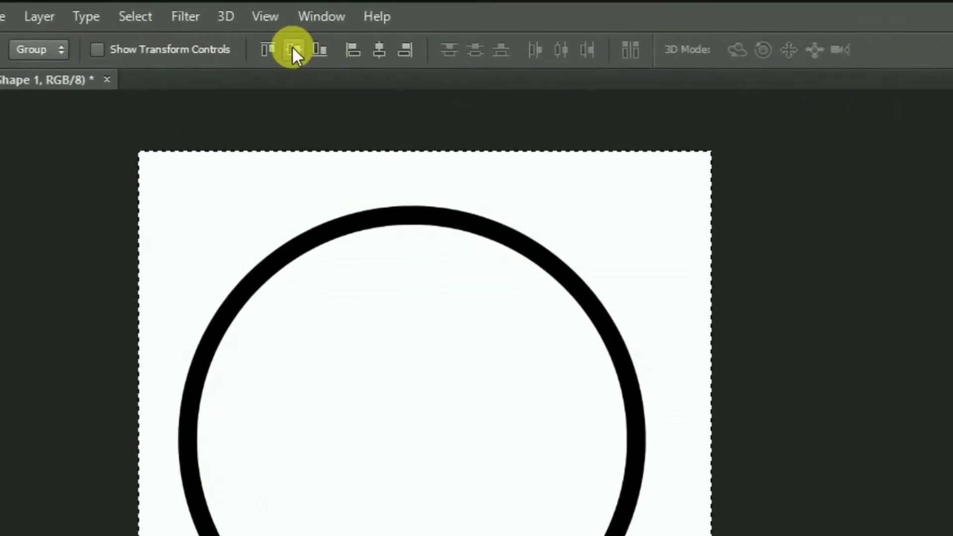
left_click(294, 44)
left_click(371, 43)
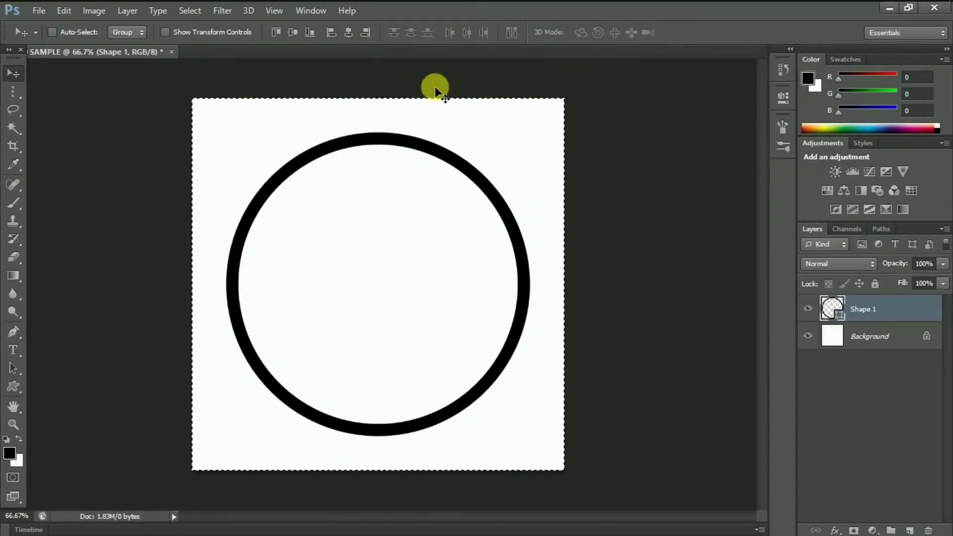
key("ctrl+d")
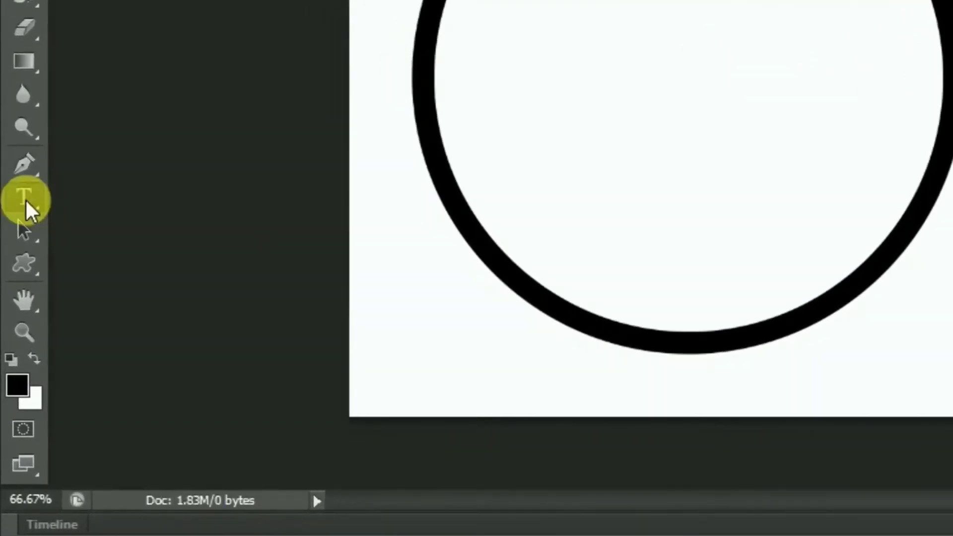
Add the letter C inside the circle as text in Lucida Fax at 400 pt
left_click(25, 198)
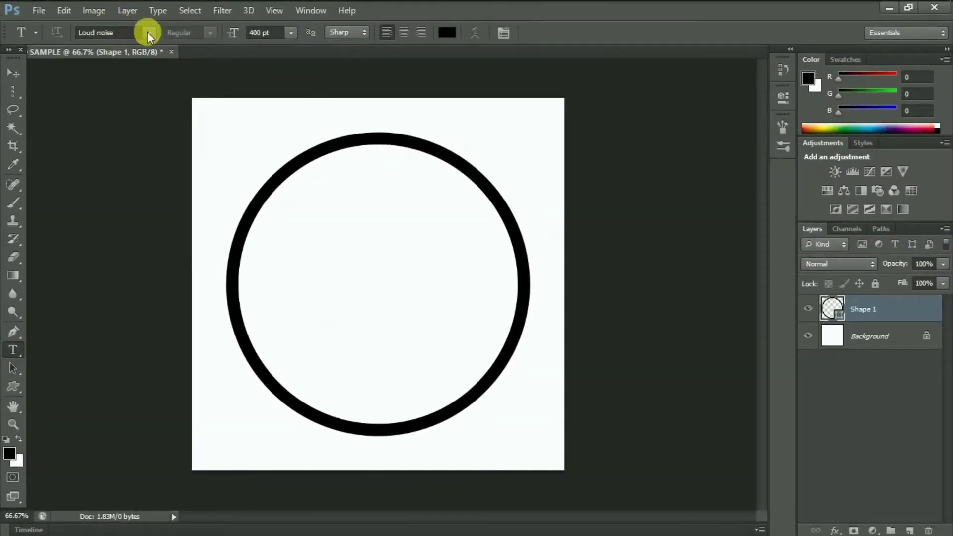
left_click(149, 33)
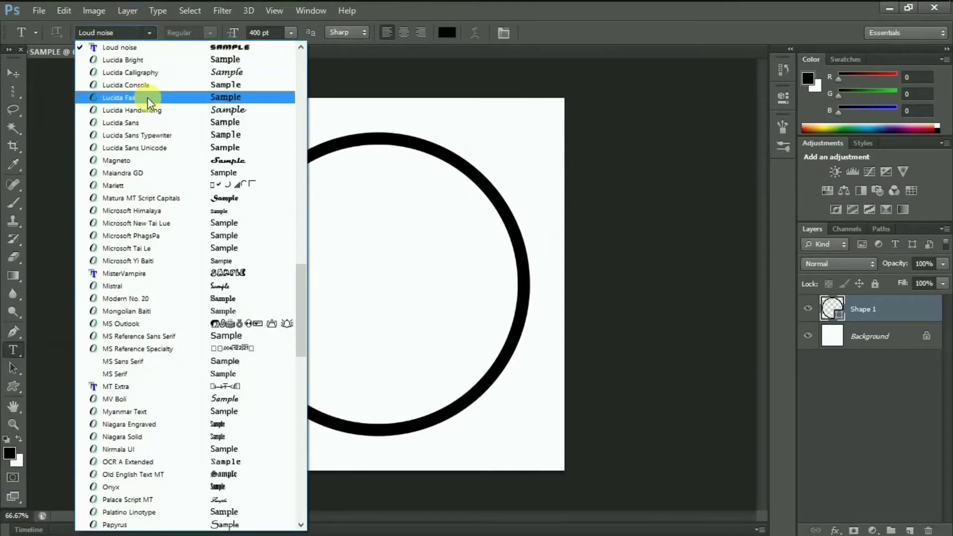
left_click(148, 96)
left_click(299, 323)
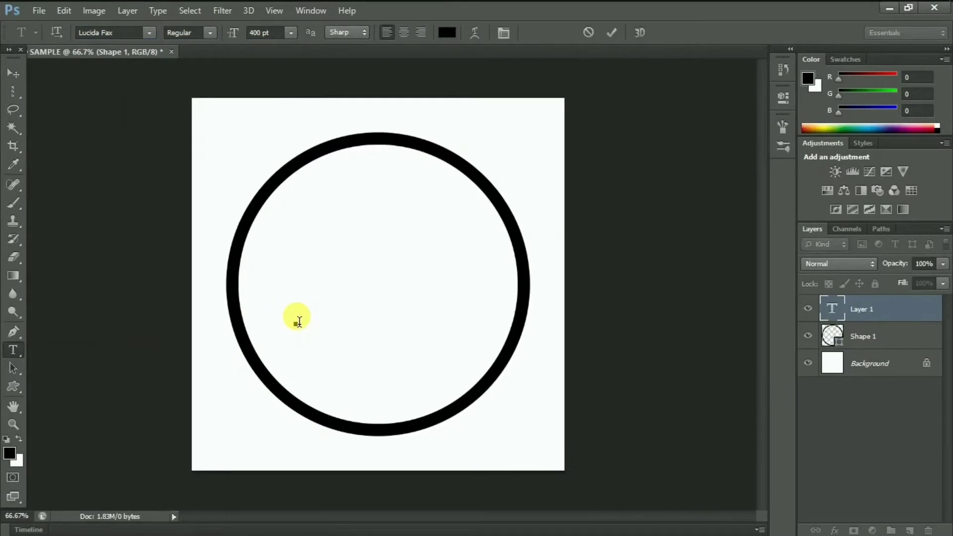
type("C")
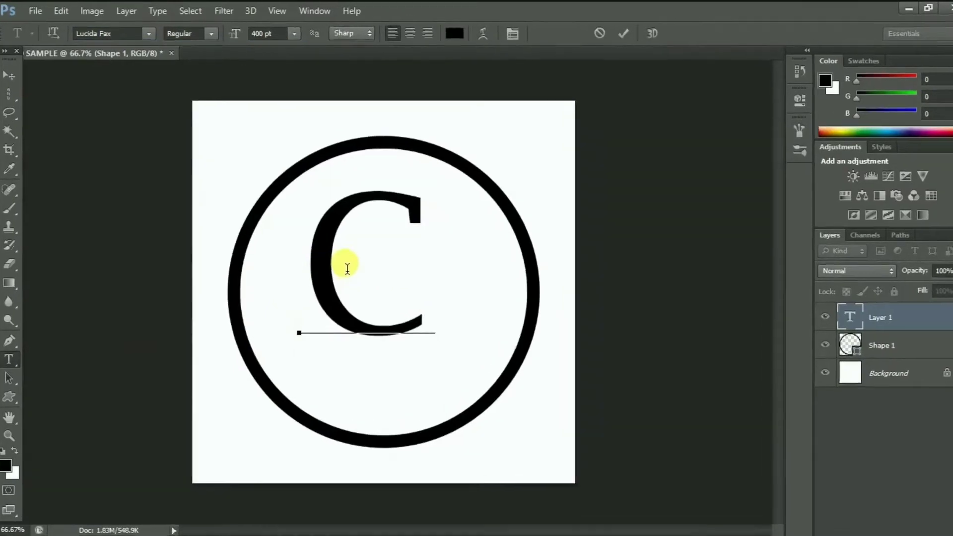
Try a font size of 500 pt for the letter C and return it to 400 pt
double_click(343, 259)
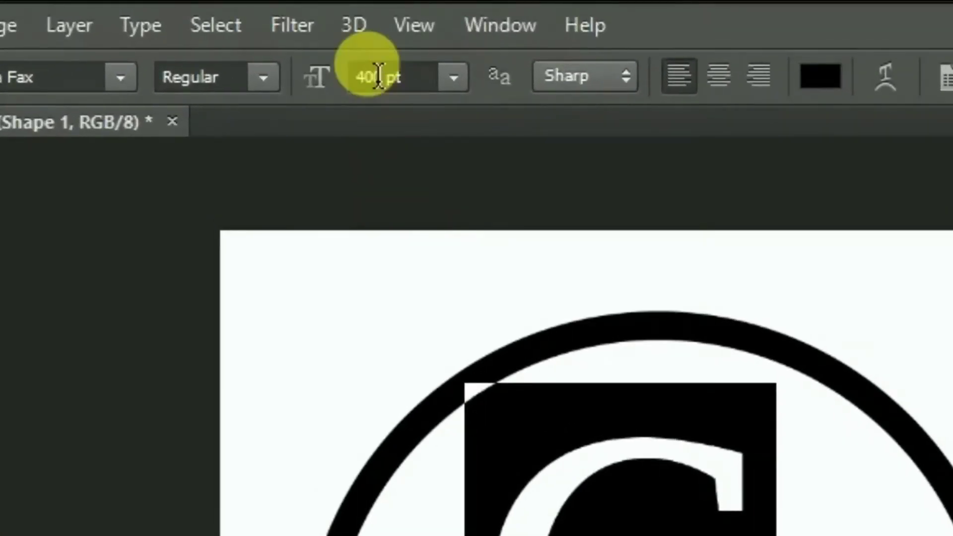
left_click(304, 80)
type("500")
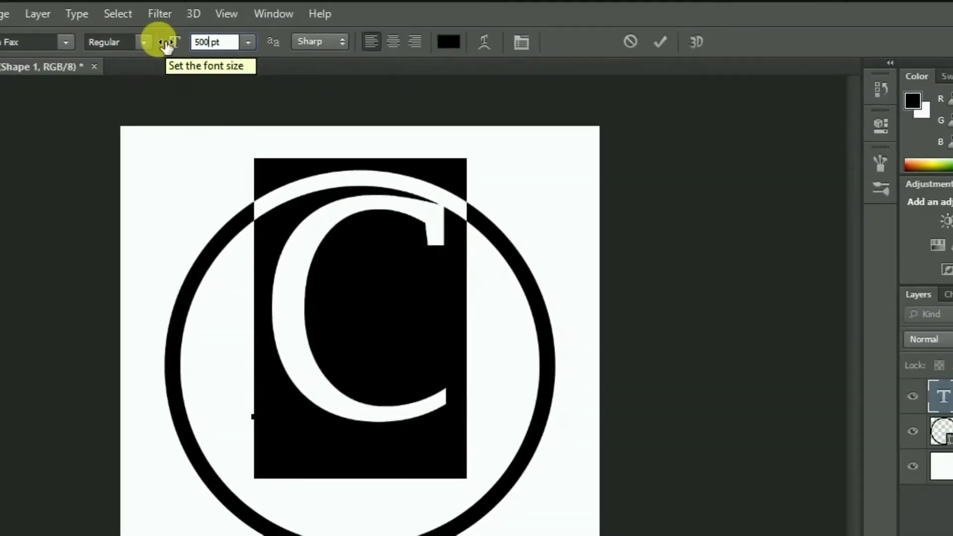
left_click(403, 320)
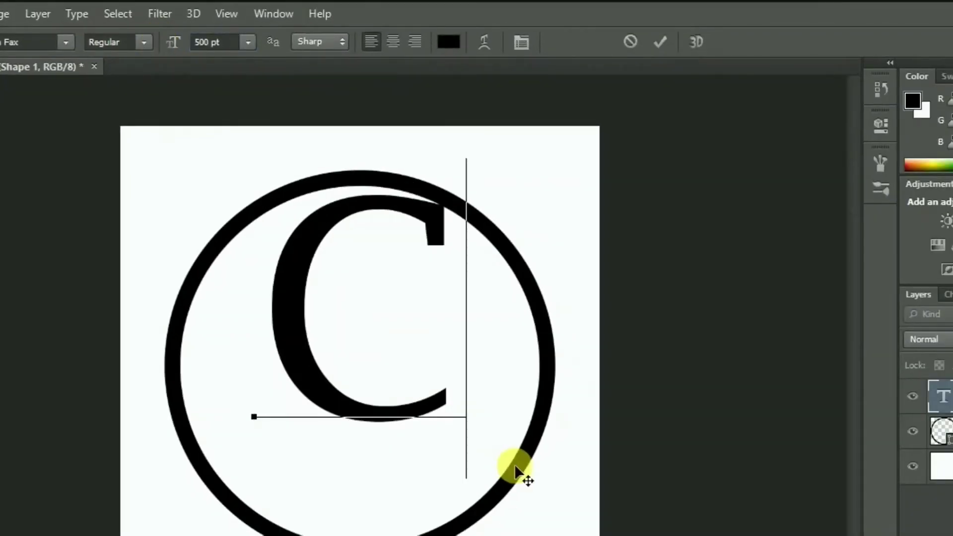
key("ctrl+a")
type("400")
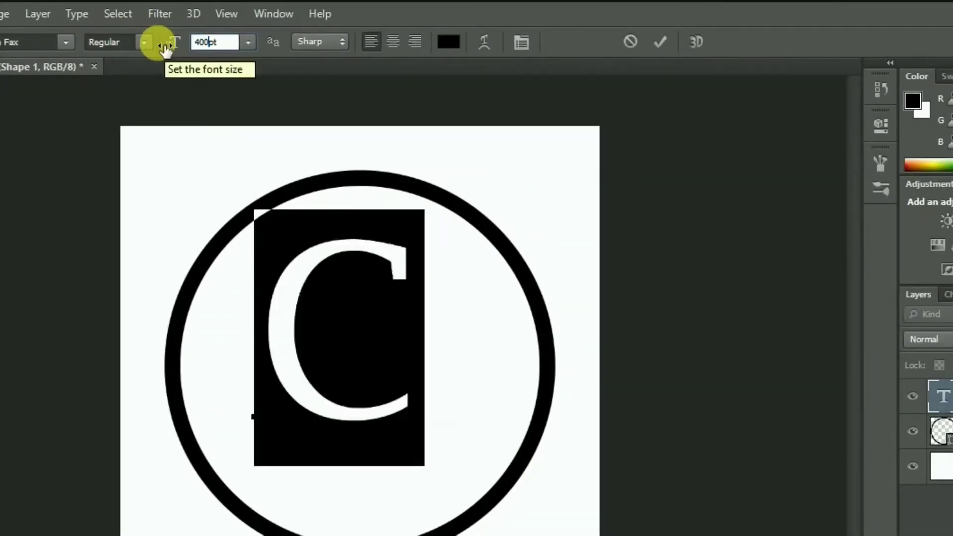
left_click(370, 367)
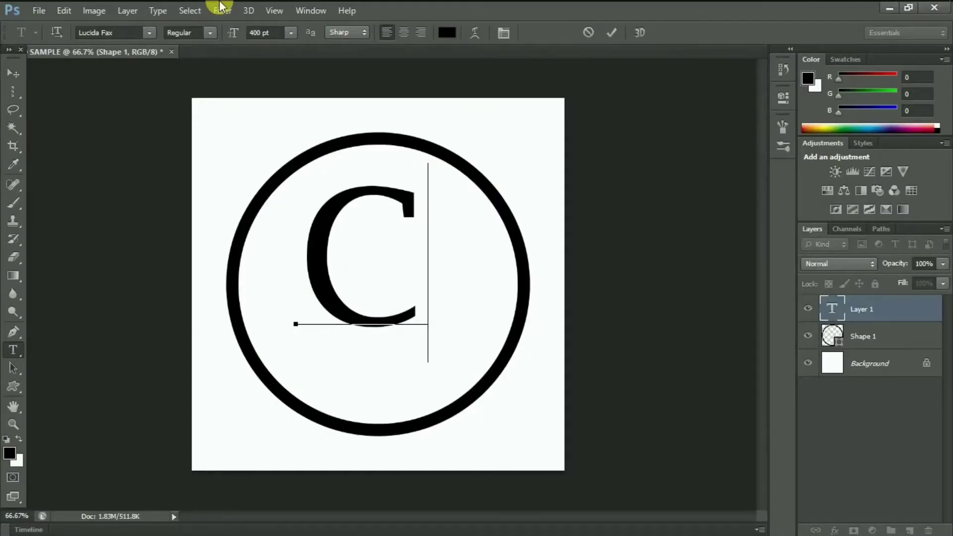
Switch to Chrome and open the website 1001fonts.com
left_click(194, 11)
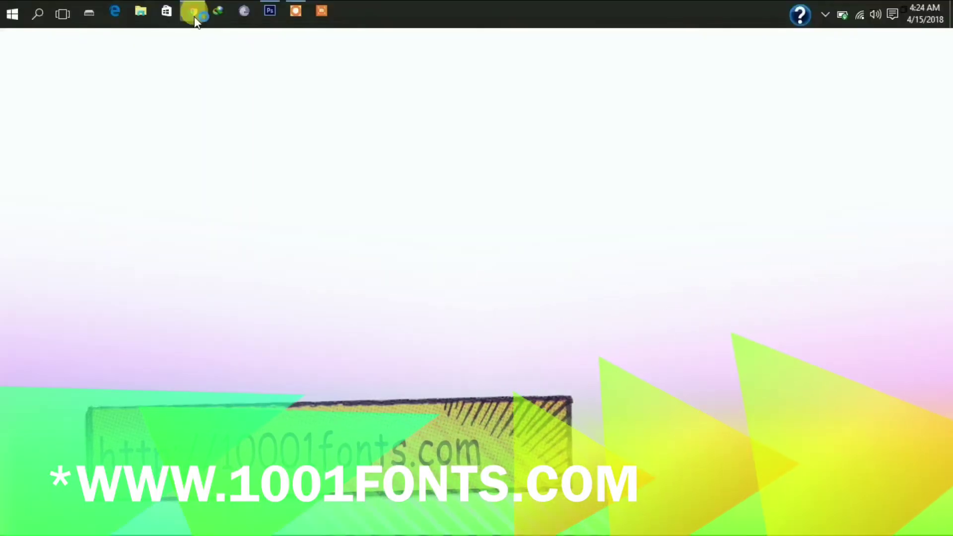
type("100")
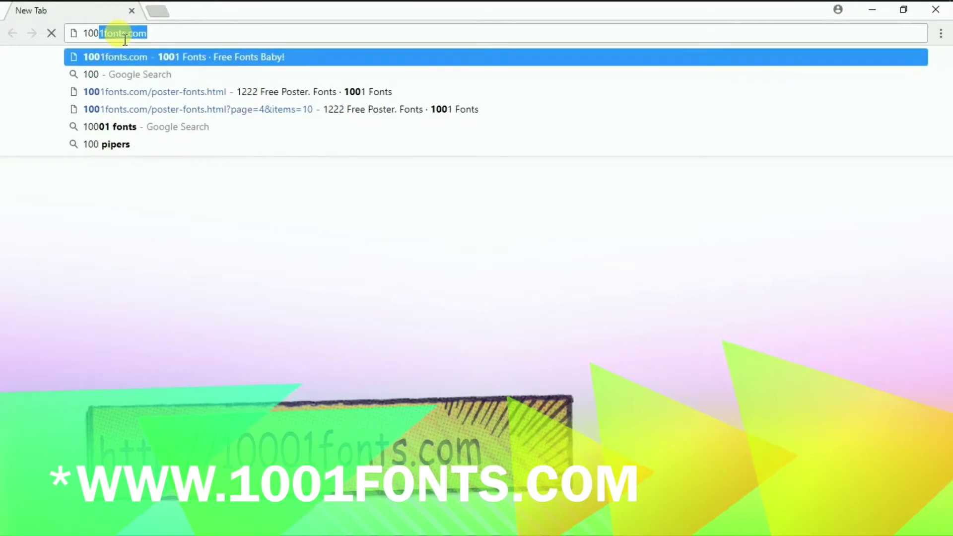
type("1")
key("Return")
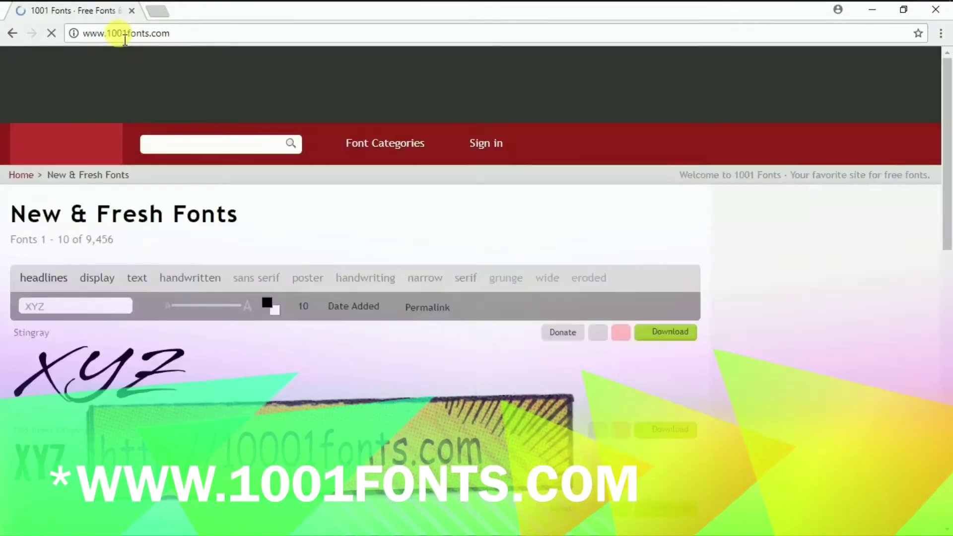
Browse the new fonts and the poster font category, and search the site for LOUD NOISE
scroll(181, 272, "down", 9)
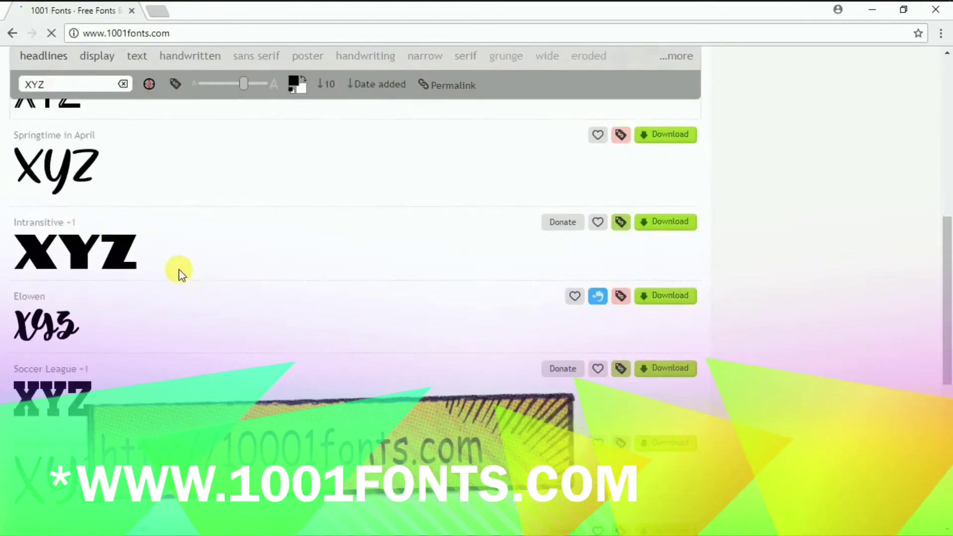
scroll(180, 274, "down", 10)
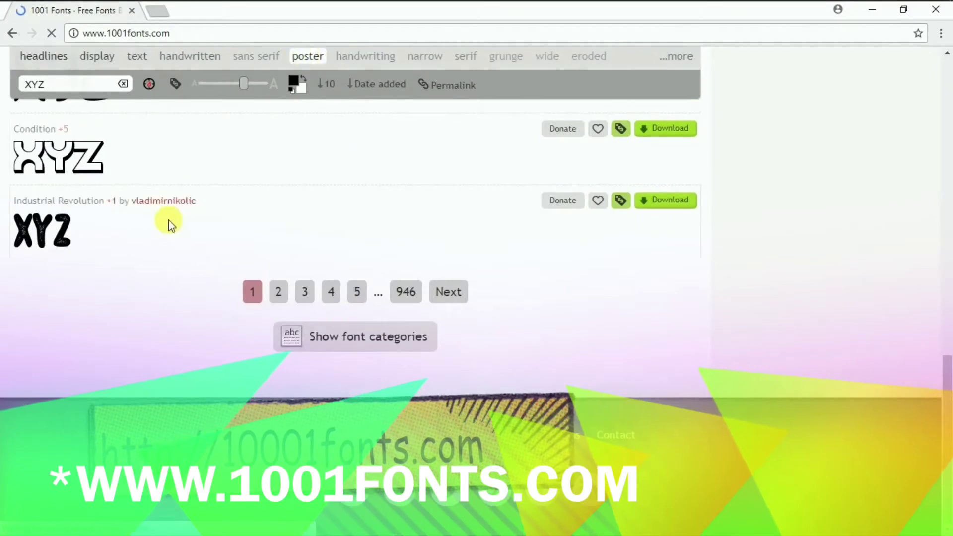
scroll(54, 392, "down", 10)
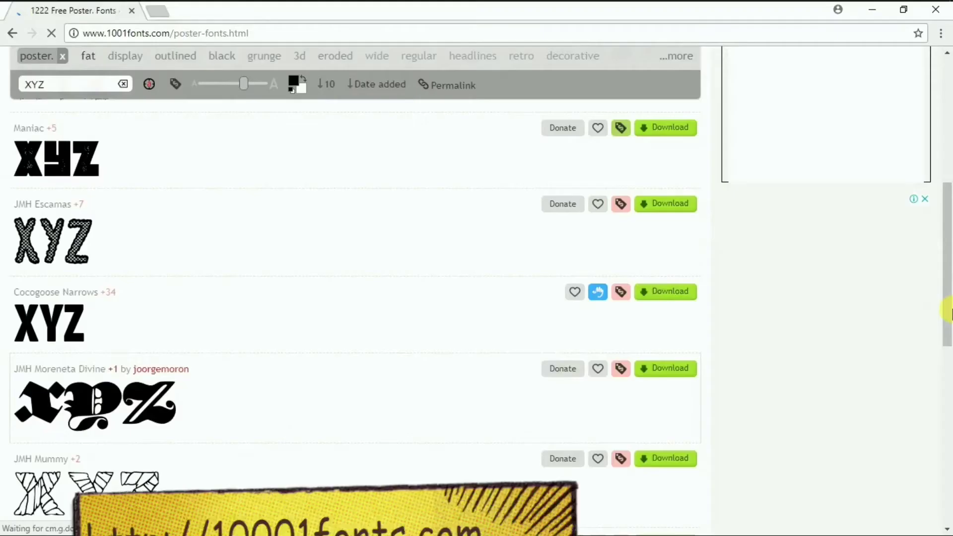
left_click_drag(945, 313, 948, 462)
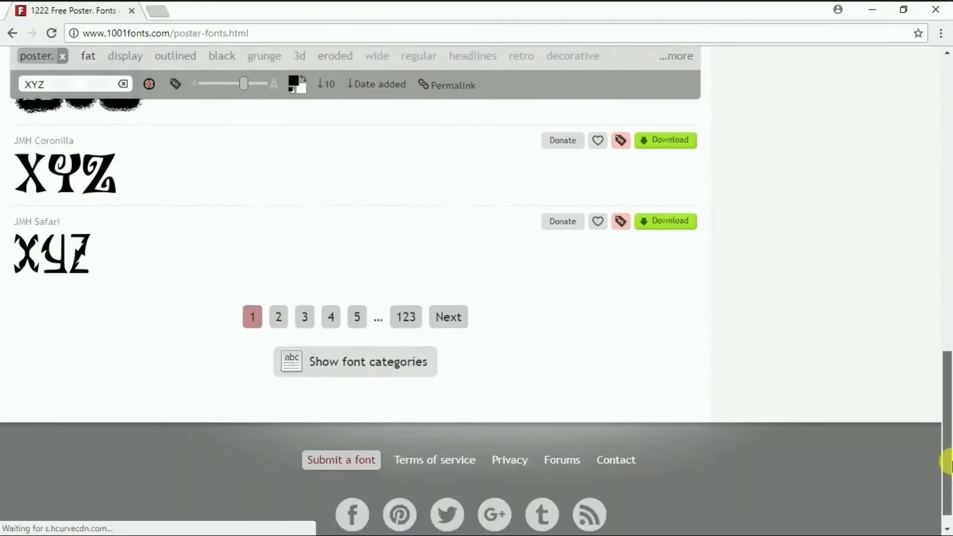
left_click(357, 306)
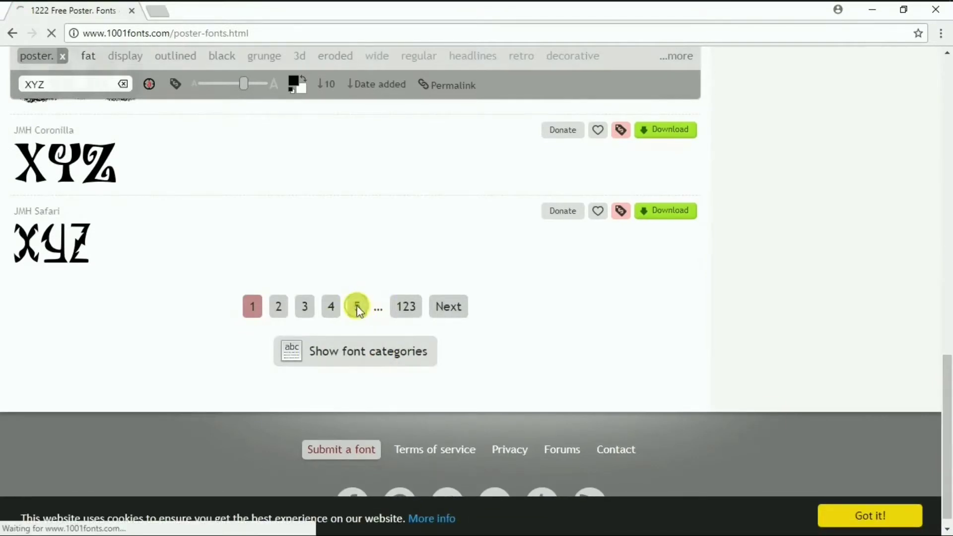
left_click_drag(948, 121, 946, 238)
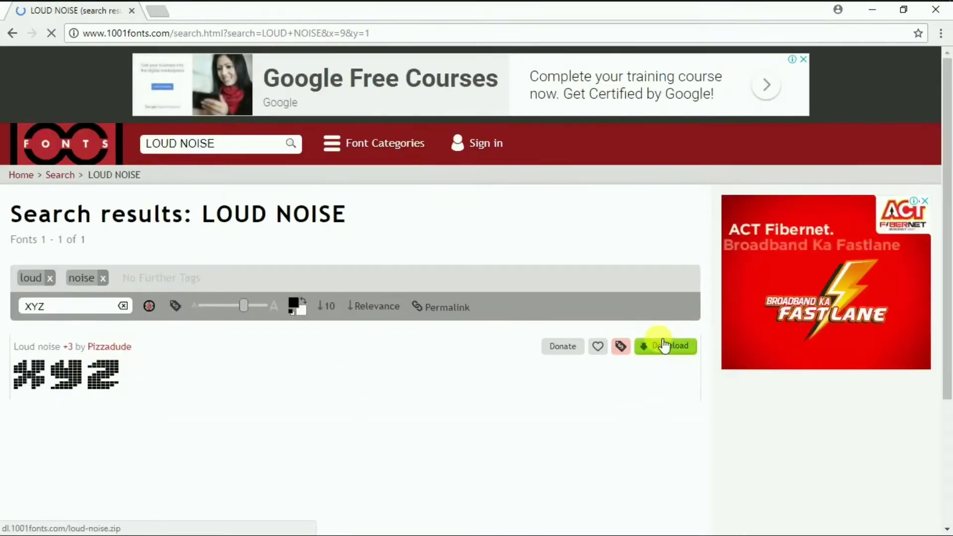
Download the Loud noise font and open the downloaded archive loud-noise_6.zip
left_click(663, 346)
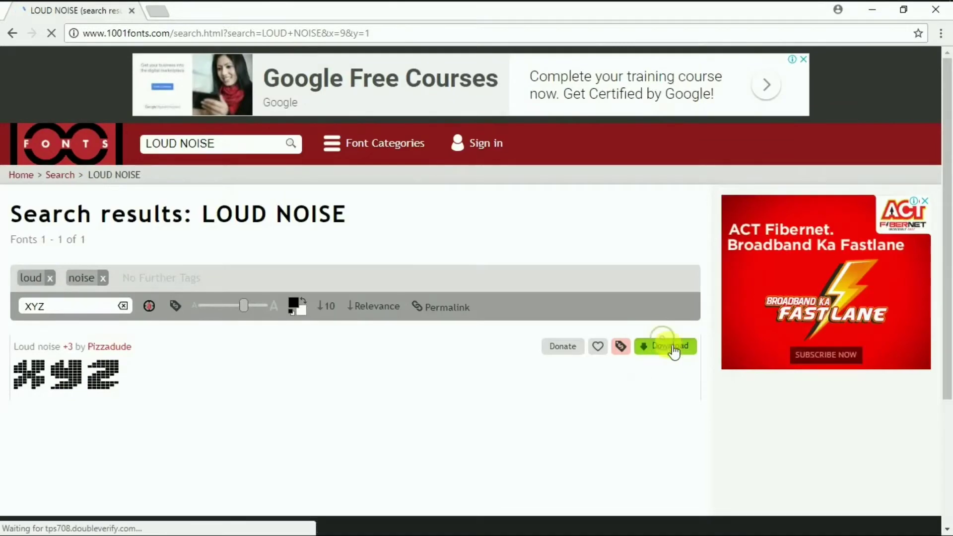
left_click(458, 335)
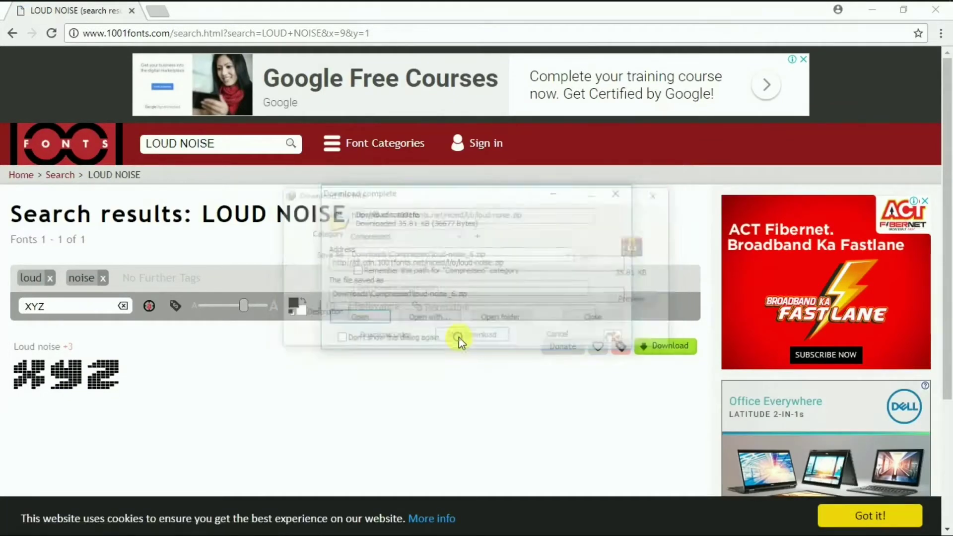
left_click(355, 319)
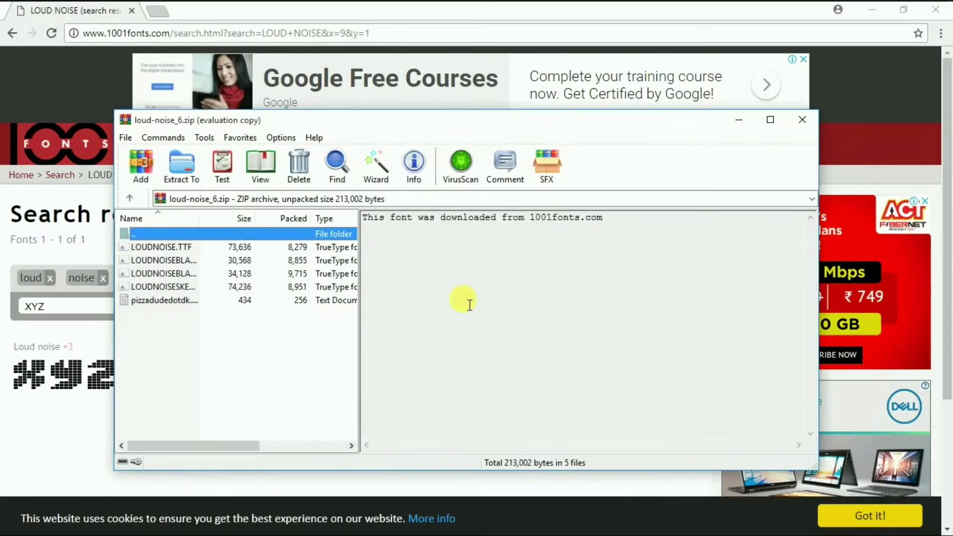
Install the font LOUDNOISE.TTF from the archive, replacing the existing copy, and close the font preview and the archive
double_click(197, 247)
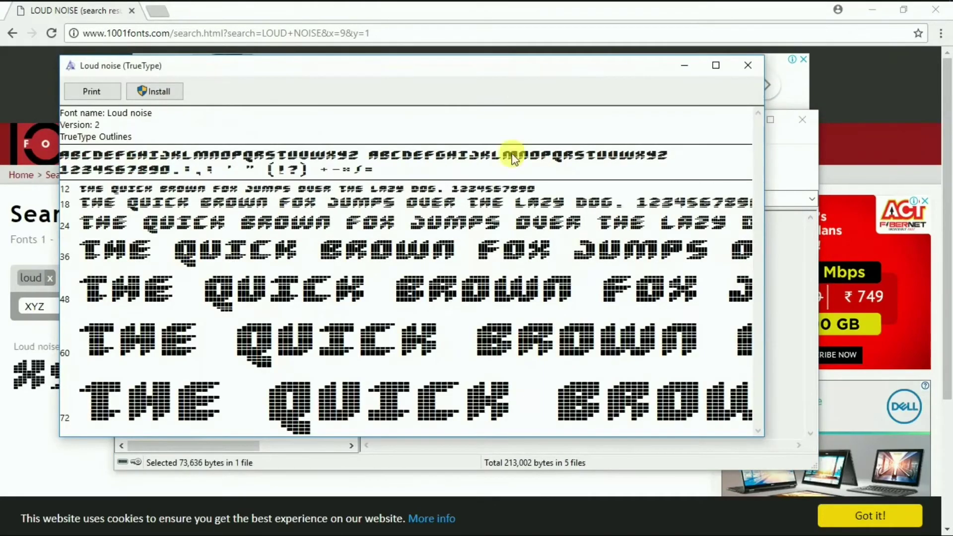
left_click(158, 92)
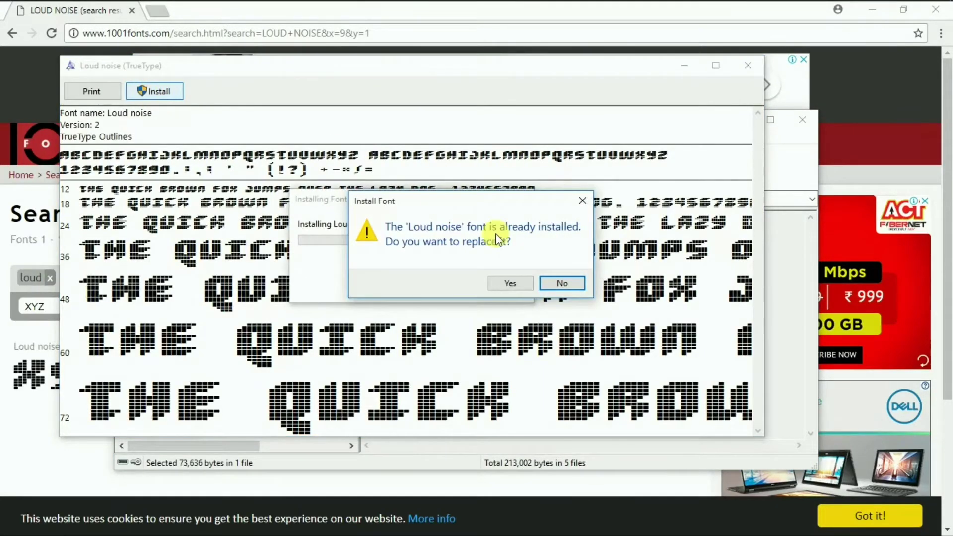
left_click(507, 283)
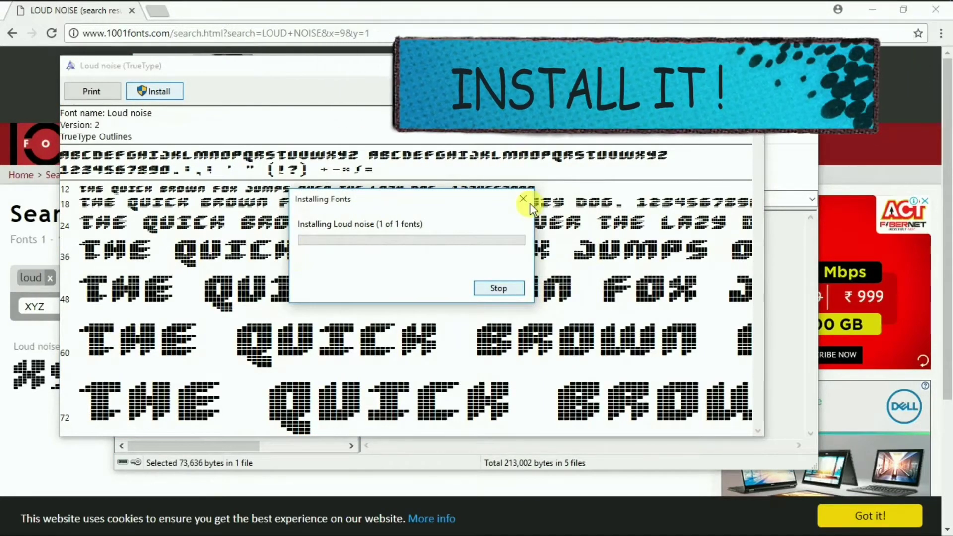
left_click(752, 66)
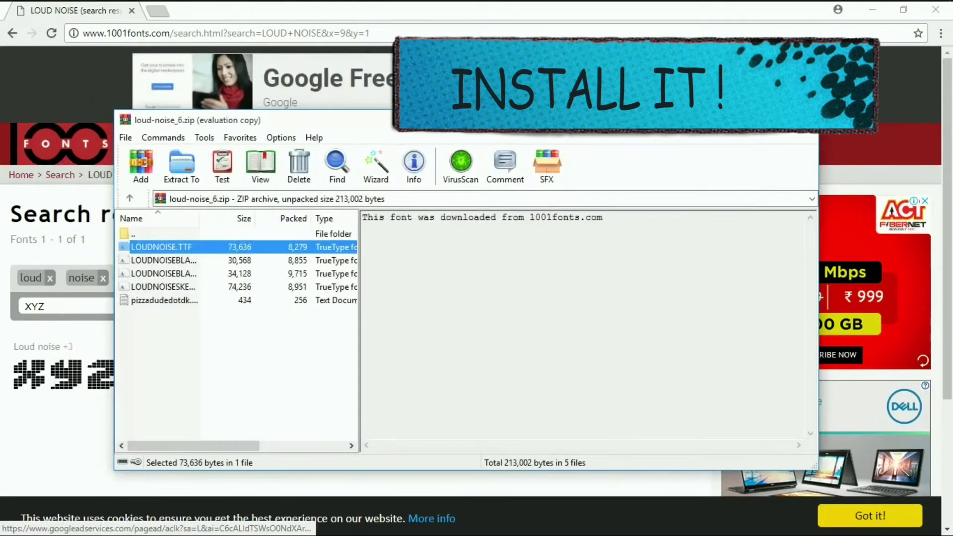
left_click(805, 117)
In Photoshop, change the letter C's font to Loud noise and move the letter into the left half of the ring
left_click(614, 327)
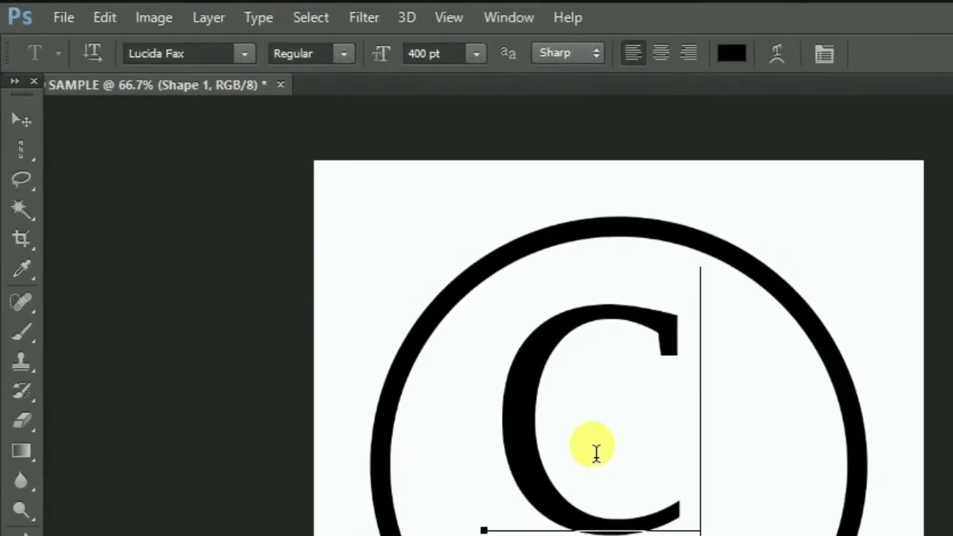
double_click(595, 450)
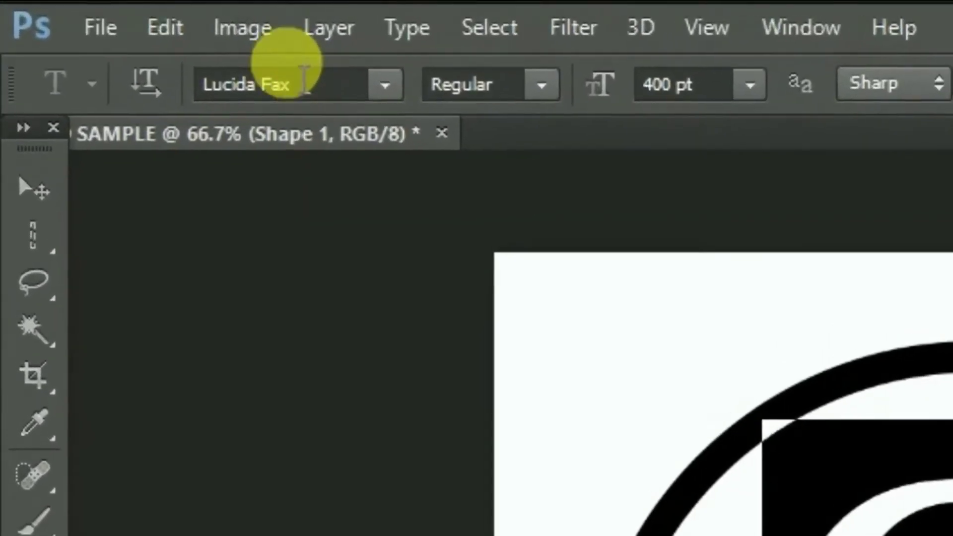
left_click(182, 52)
type("Loud noise")
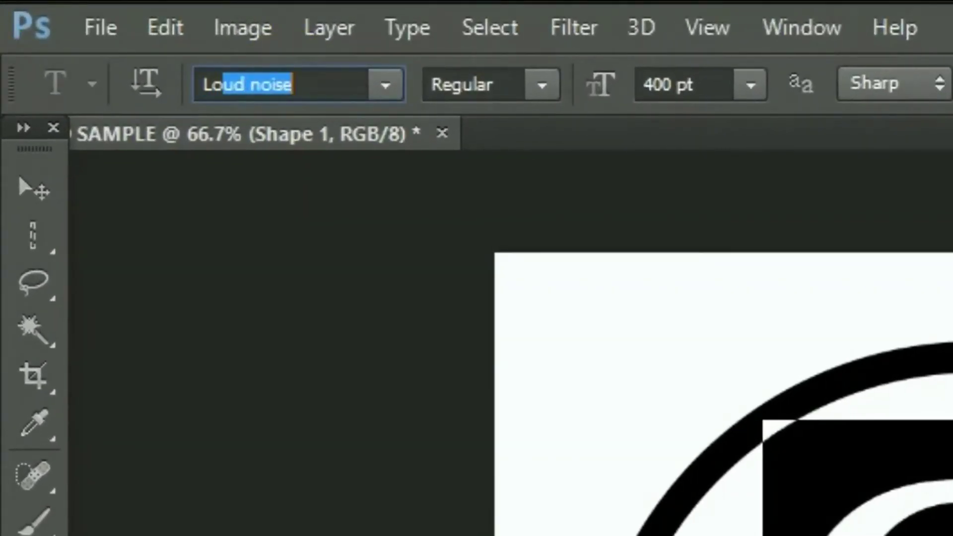
key("Return")
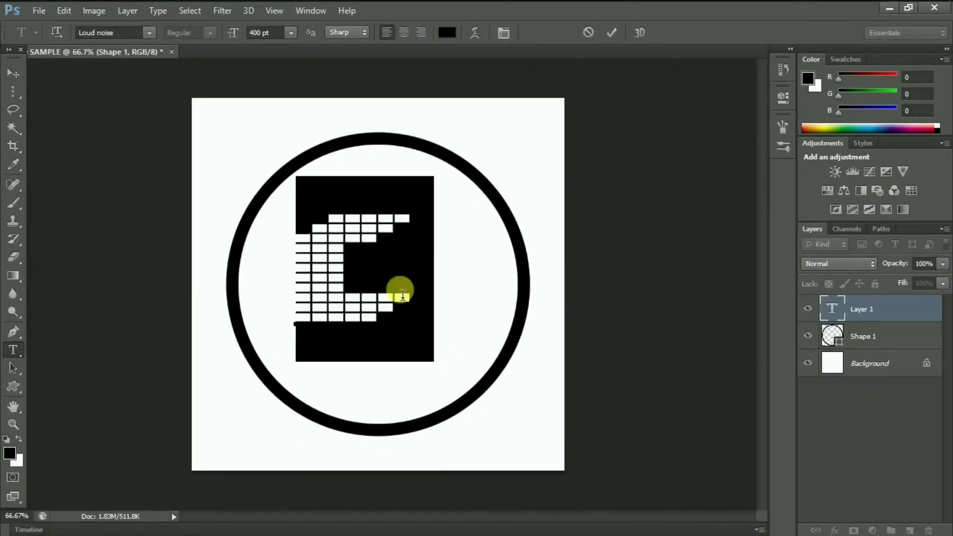
left_click(391, 289)
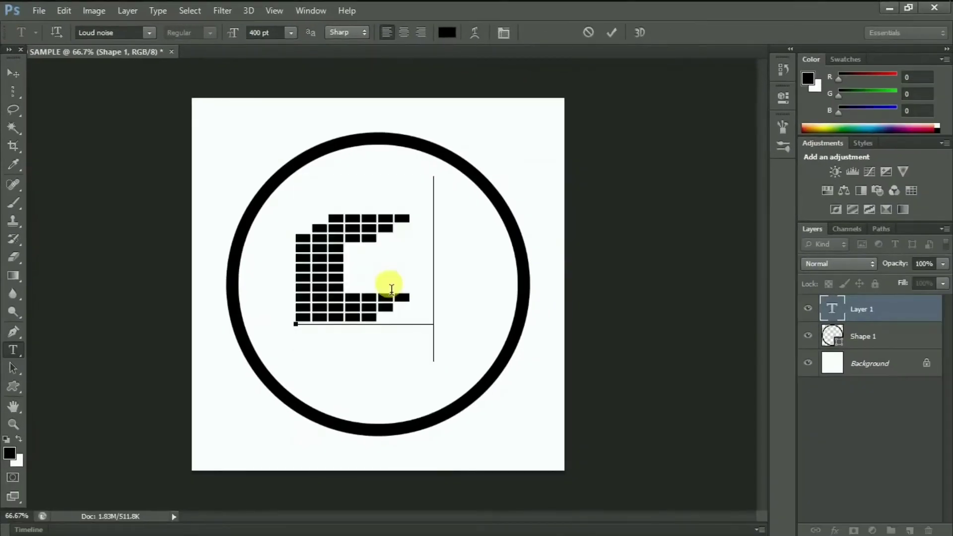
left_click(611, 32)
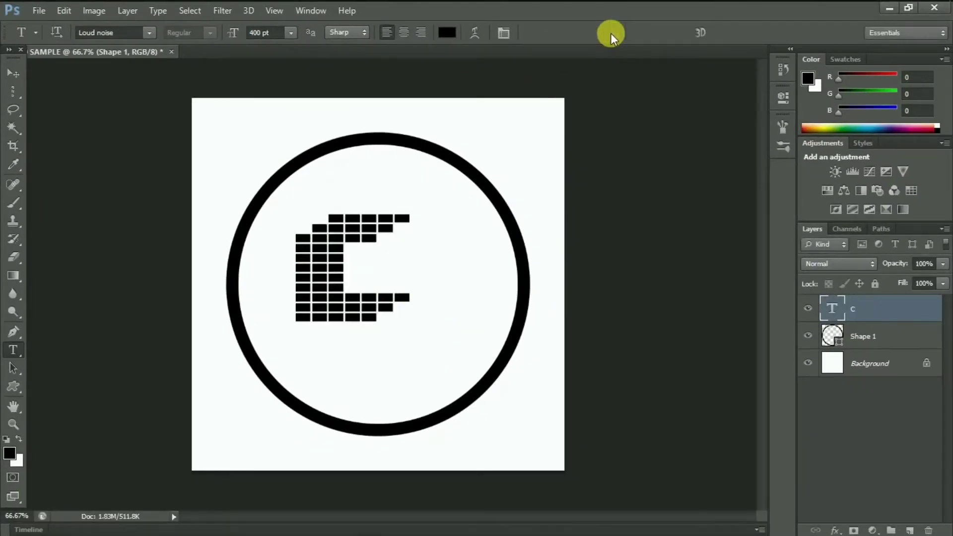
left_click(12, 74)
left_click_drag(366, 298, 345, 310)
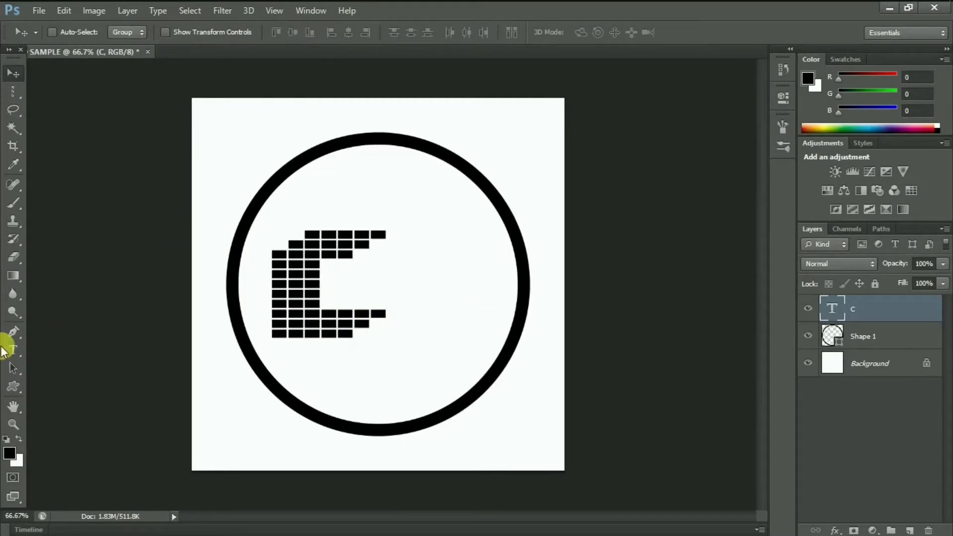
Add a separate letter T in the Loud noise font and place it inside the ring, right of the C
left_click(7, 350)
left_click(433, 251)
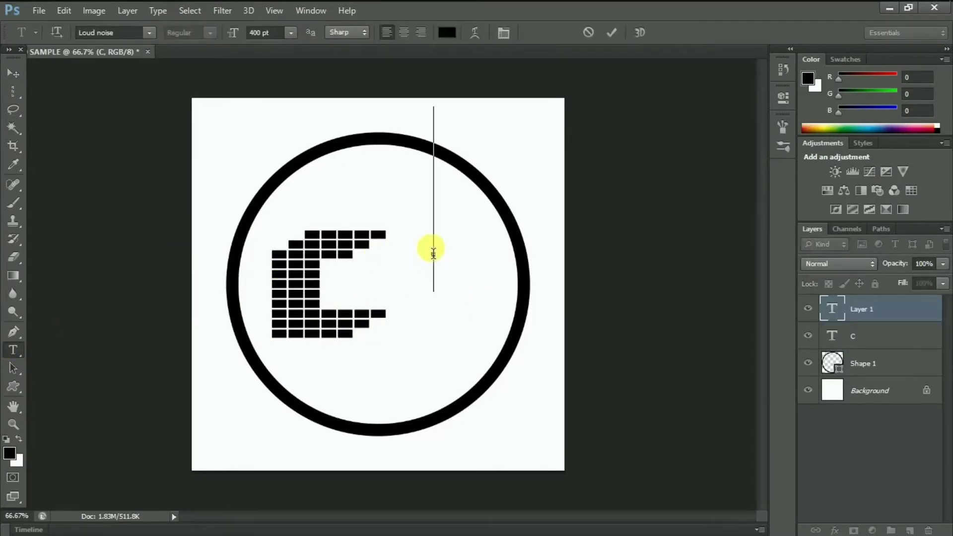
type("t")
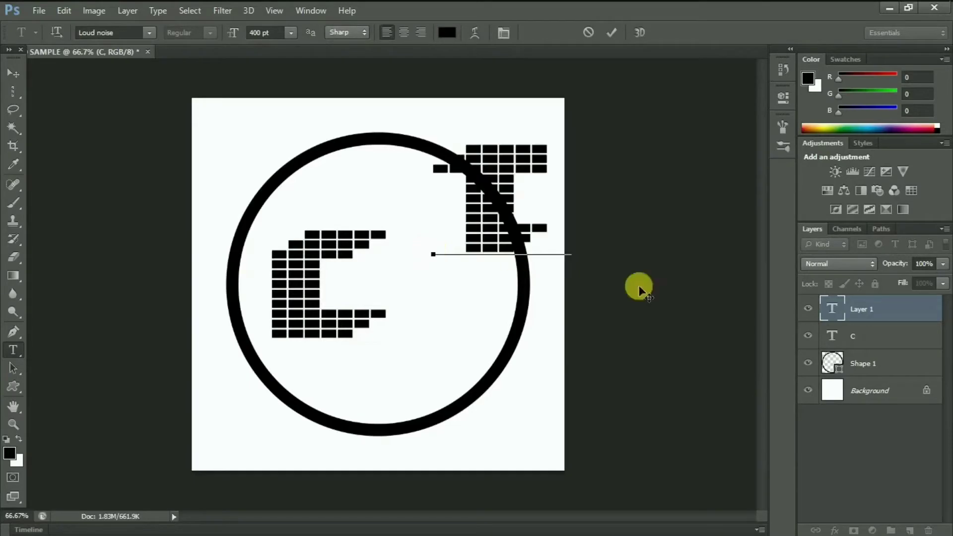
left_click_drag(707, 302, 649, 394)
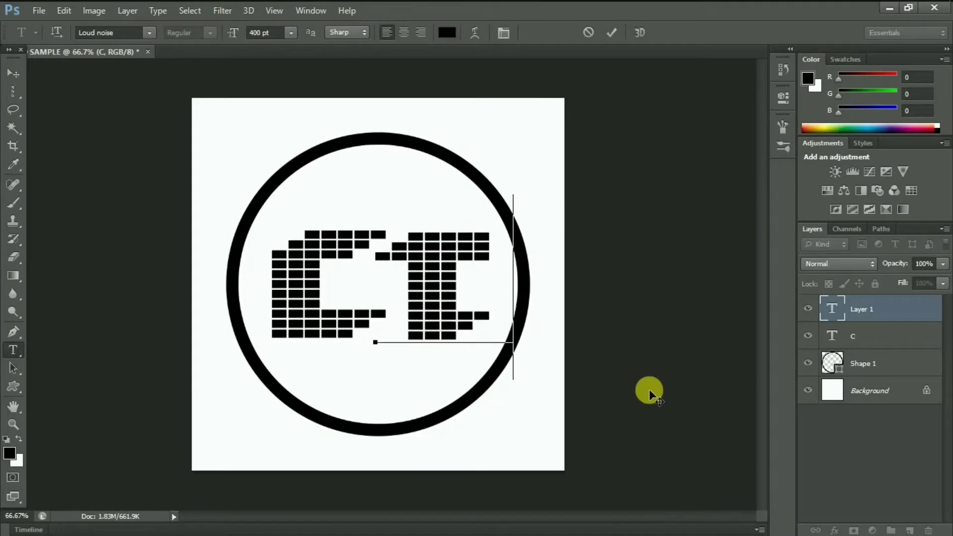
left_click(614, 33)
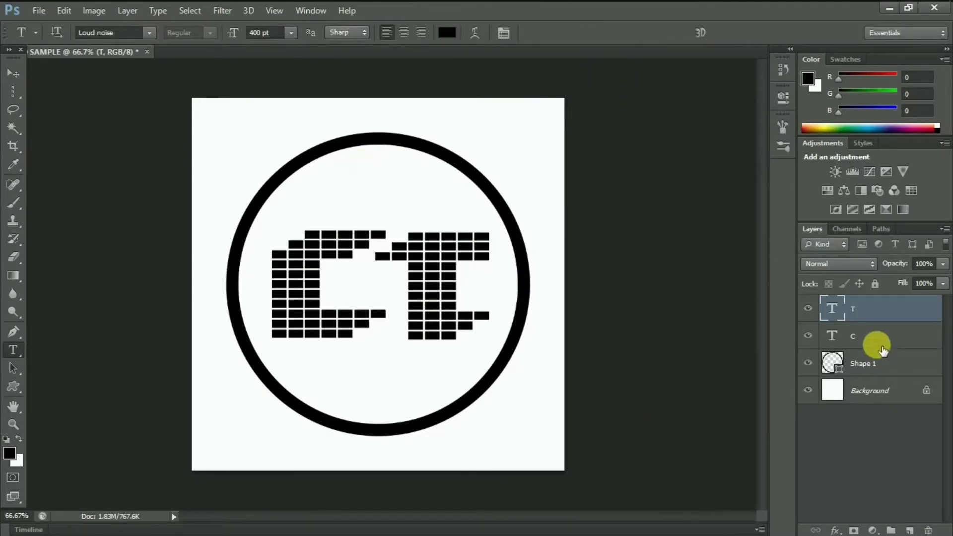
Shift the C and the T slightly to the left within the ring to adjust their spacing
left_click(879, 343)
left_click(11, 70)
left_click_drag(287, 275, 276, 275)
left_click(844, 309)
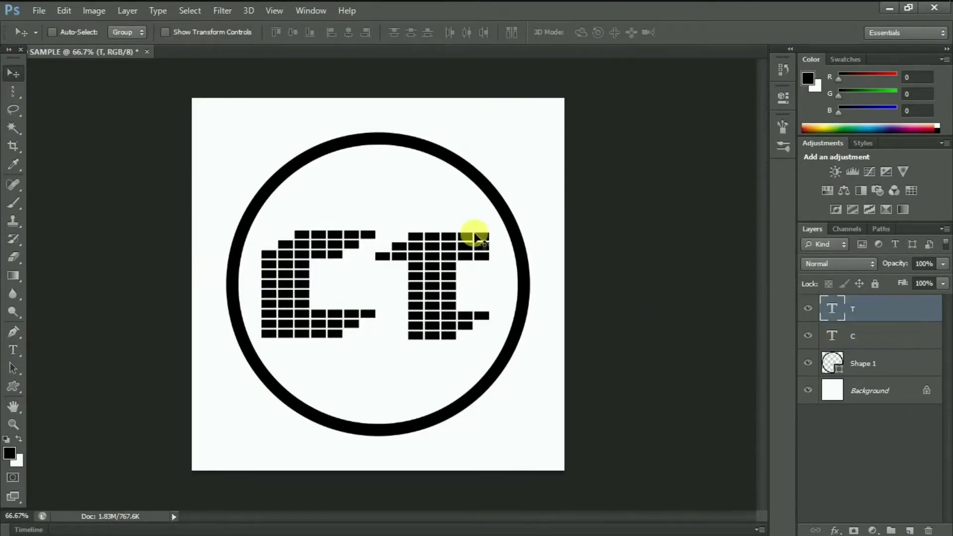
left_click_drag(425, 255, 418, 255)
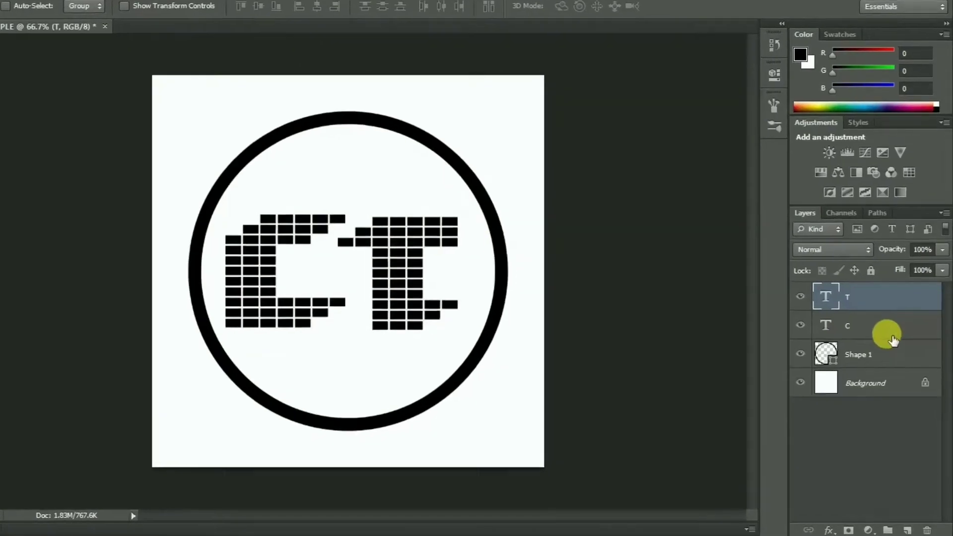
Give the C layer a Color Overlay in blue, colour 1ba6ee
left_click(861, 339)
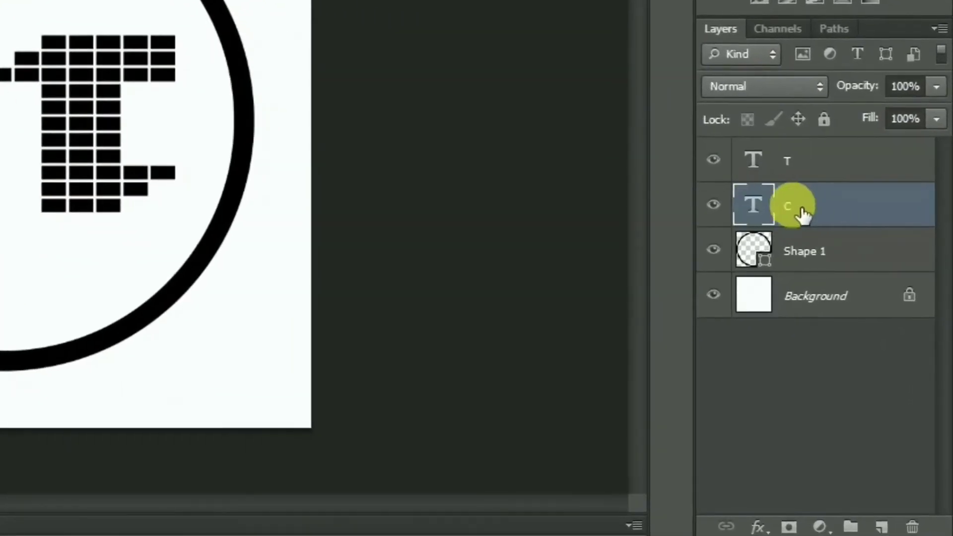
right_click(802, 215)
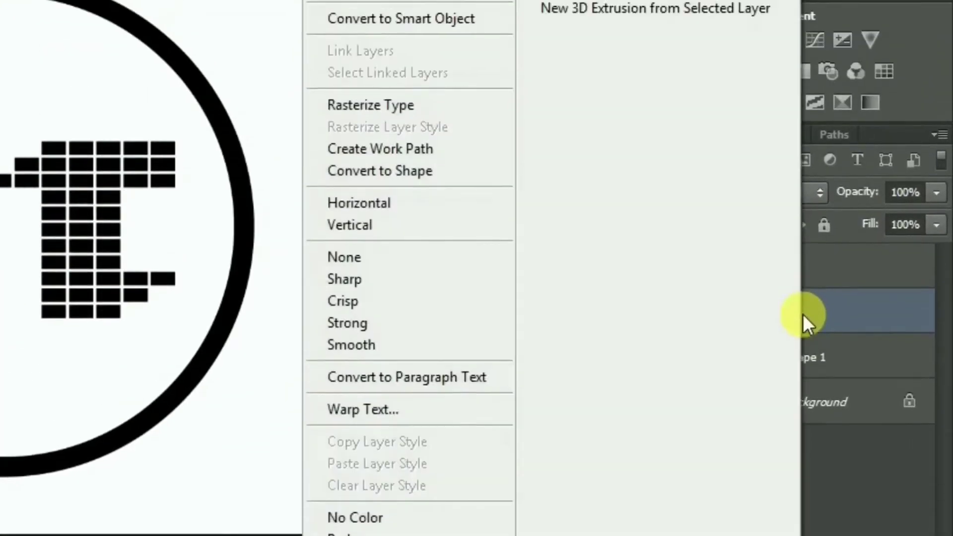
left_click(385, 69)
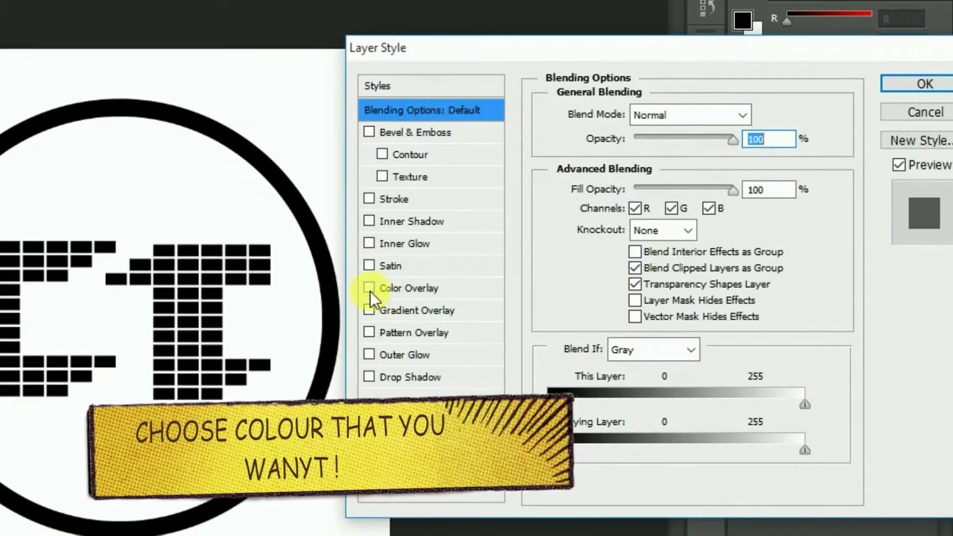
left_click(370, 287)
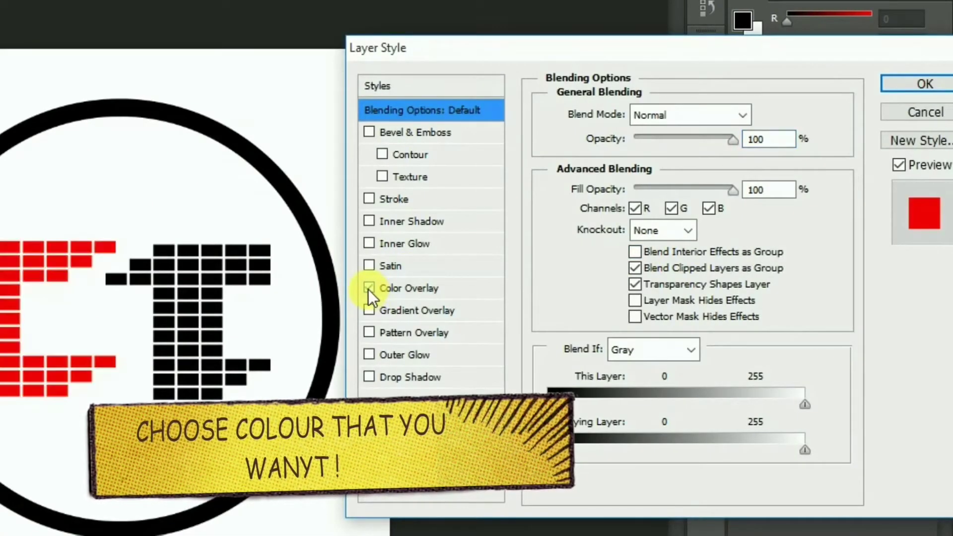
left_click(397, 287)
left_click(762, 119)
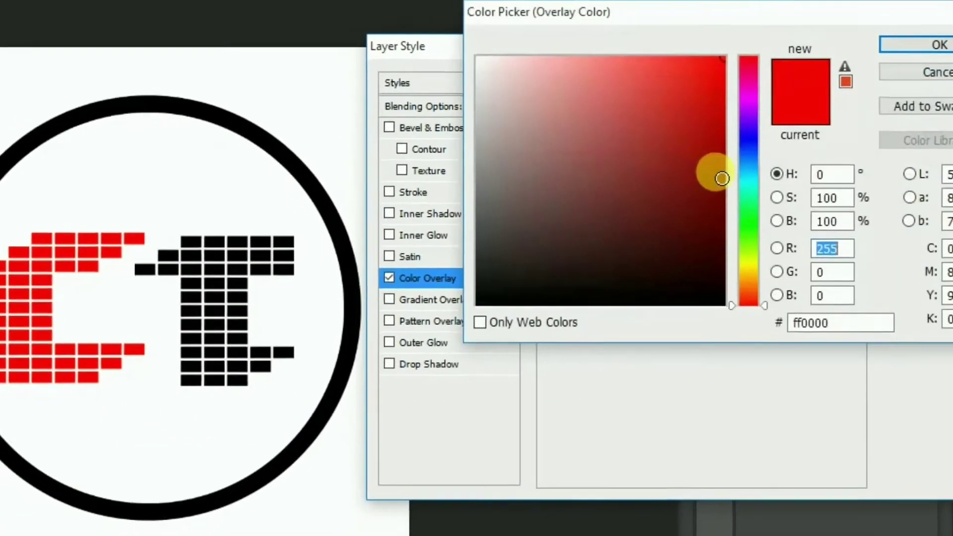
left_click_drag(764, 198, 775, 41)
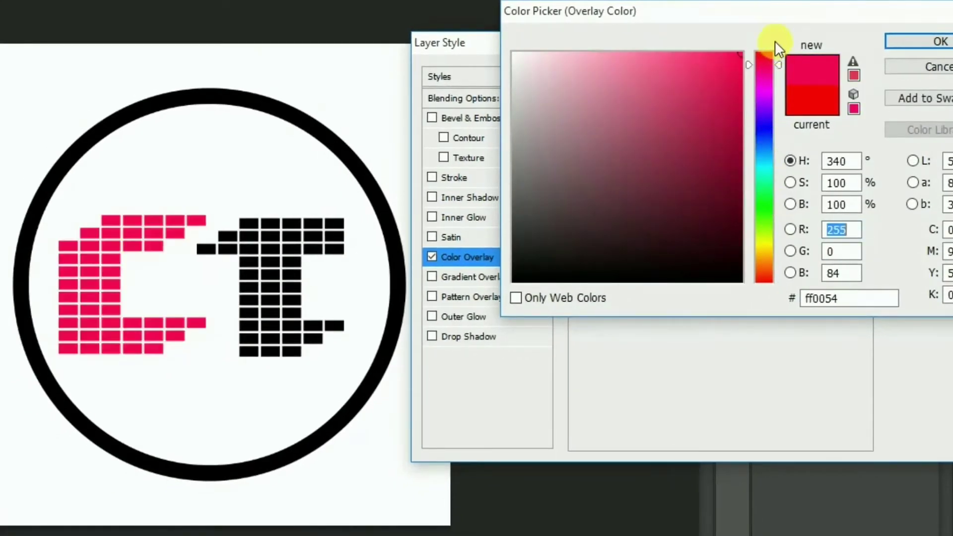
left_click_drag(777, 100, 758, 159)
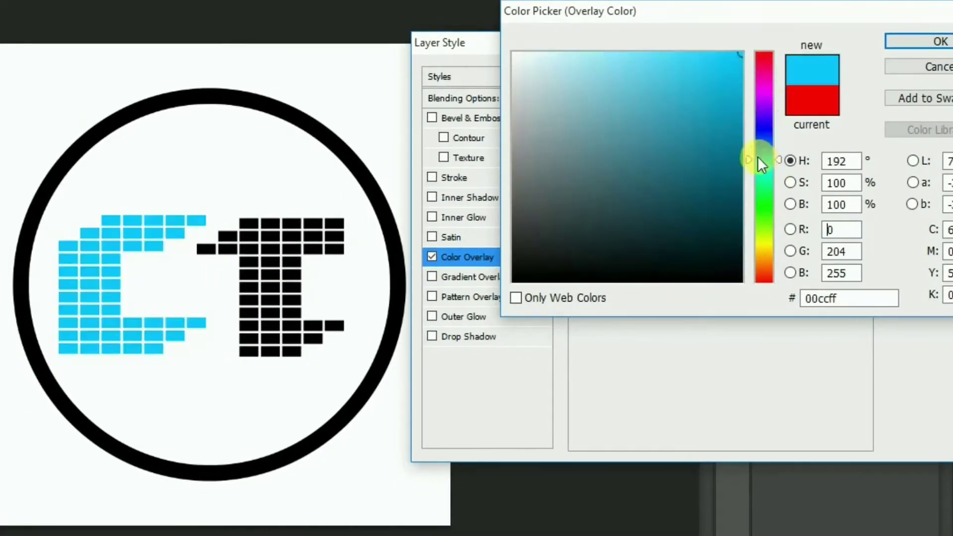
left_click(765, 154)
left_click(713, 63)
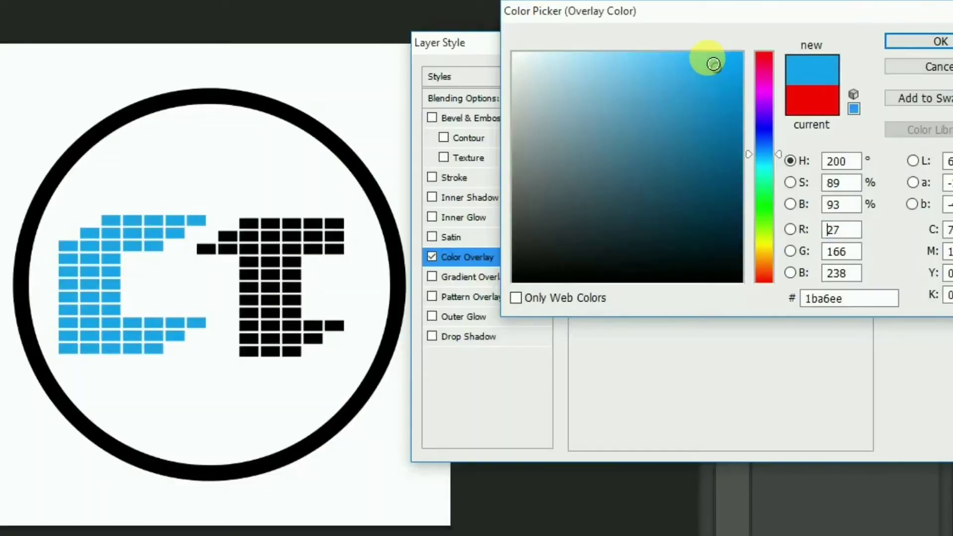
left_click(940, 41)
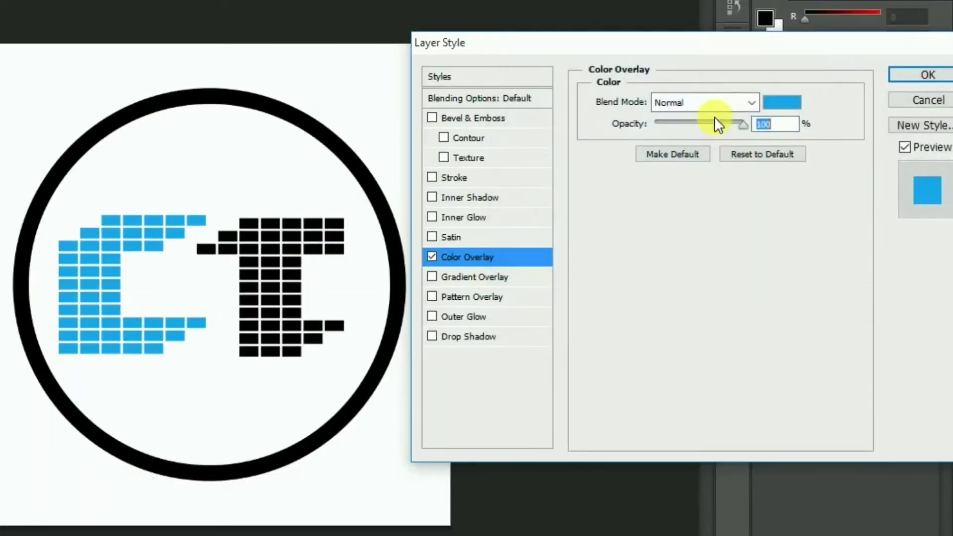
Add a black Stroke of 2 px to the letter C, positioned Inside with 80% opacity, and apply the layer style
left_click(431, 178)
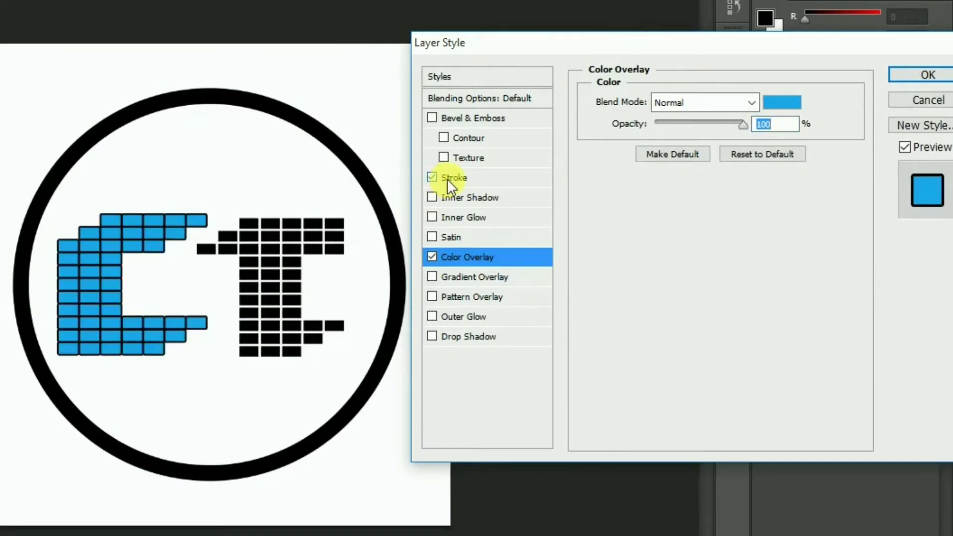
left_click(447, 178)
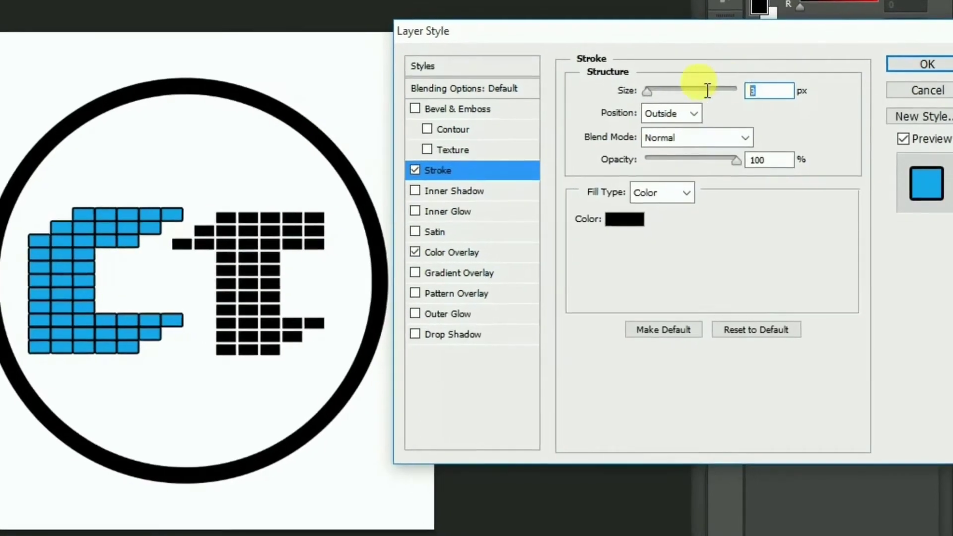
type("2")
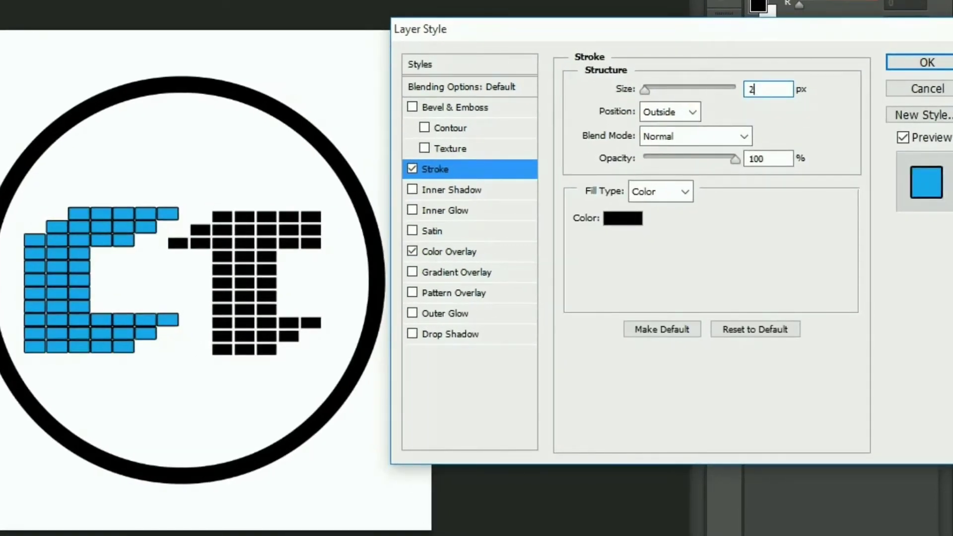
left_click(669, 111)
left_click(672, 144)
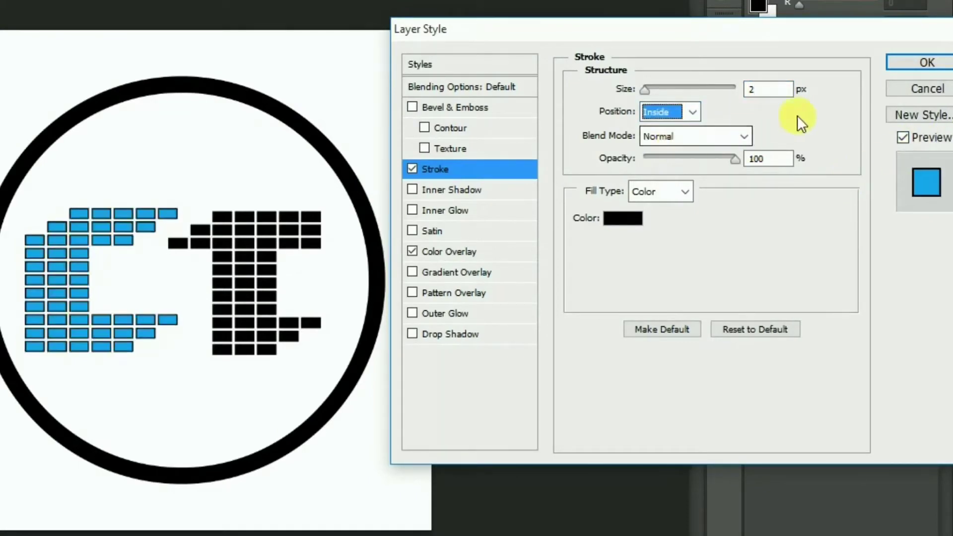
left_click(717, 158)
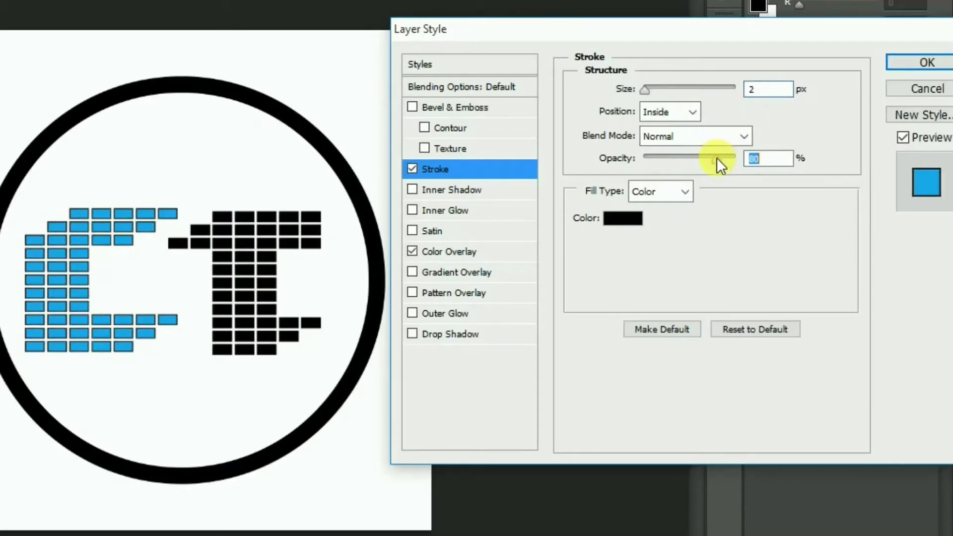
left_click(900, 70)
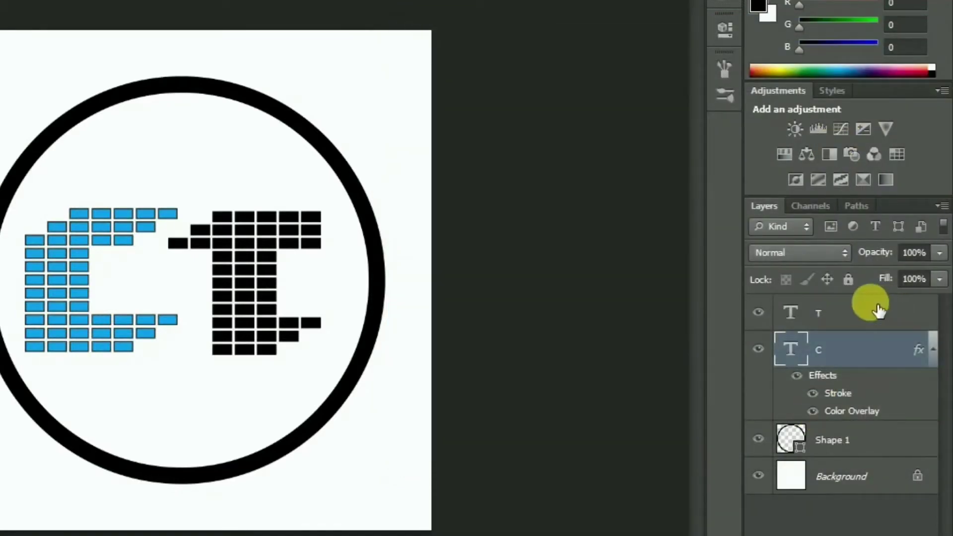
Give the T layer a Color Overlay in white
left_click(853, 321)
right_click(837, 320)
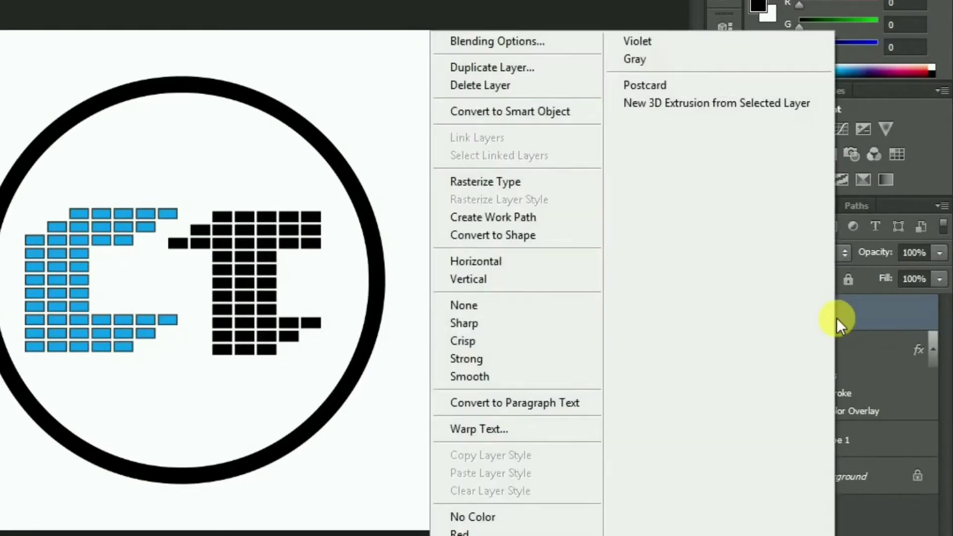
left_click(505, 44)
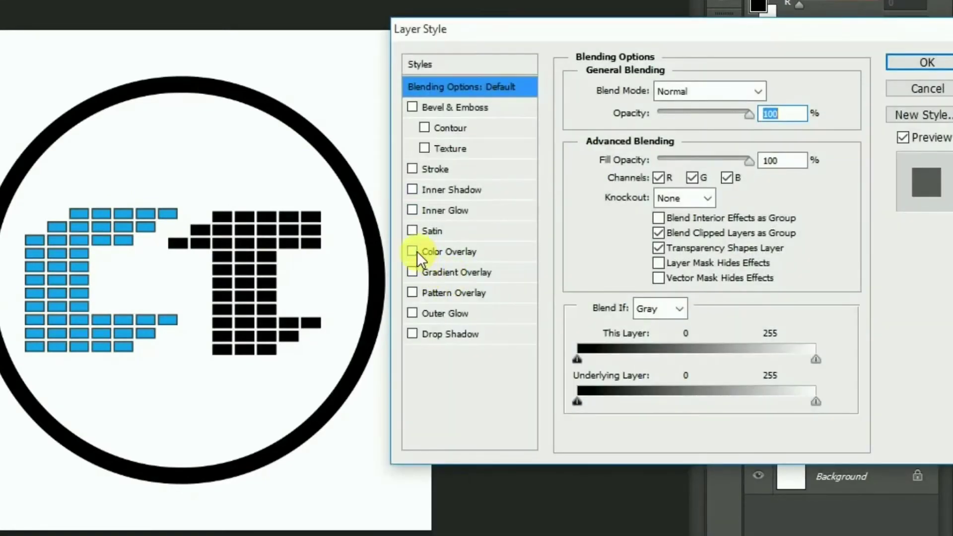
left_click(416, 251)
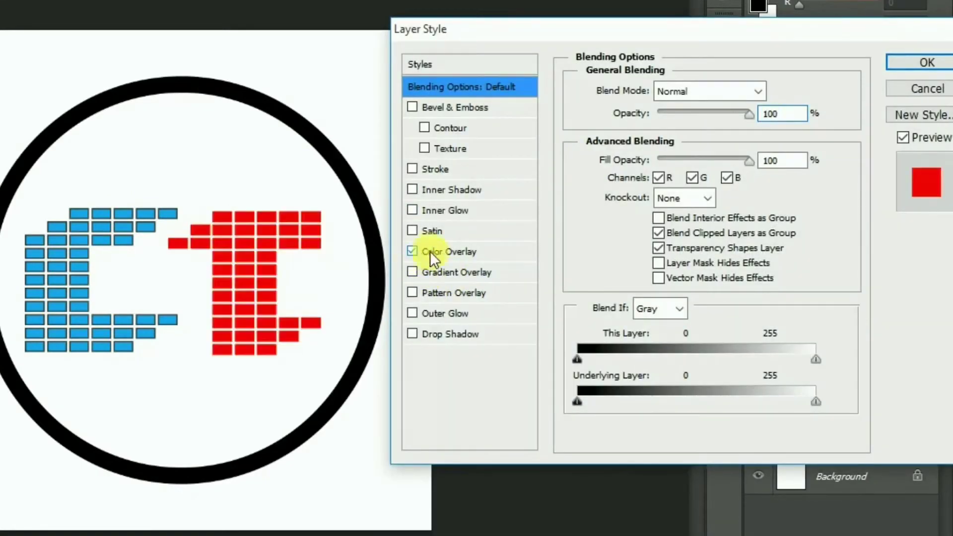
left_click(443, 251)
left_click(777, 91)
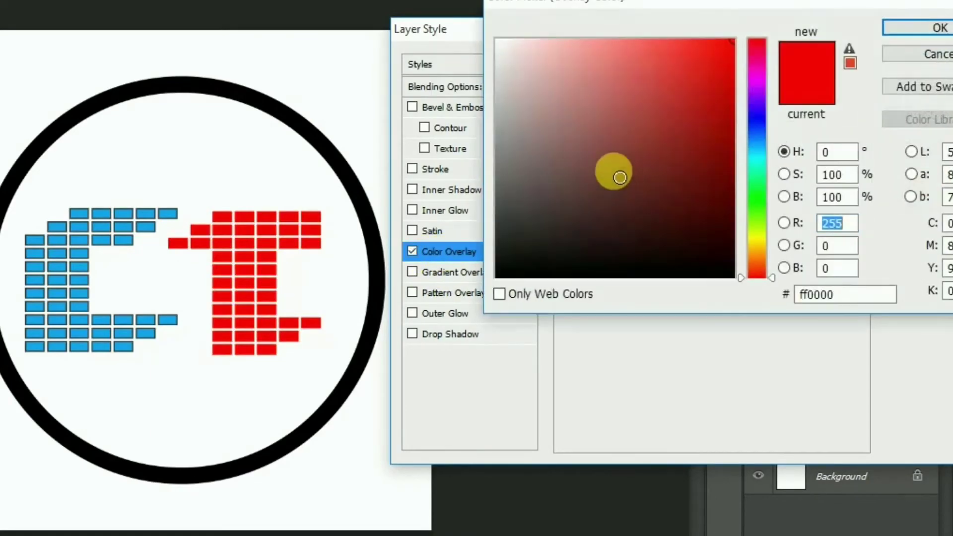
left_click_drag(617, 170, 478, 18)
left_click(935, 31)
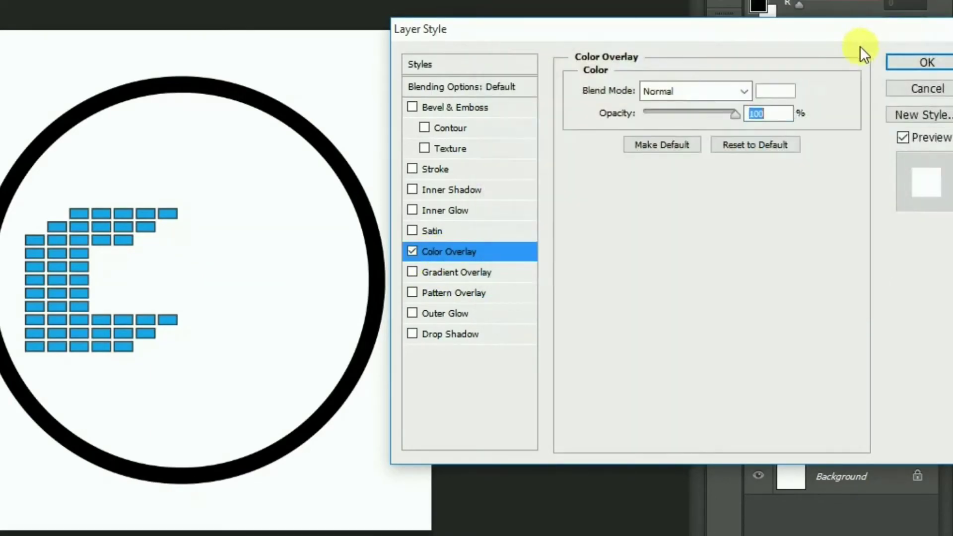
Add a black Stroke of 2 px to the letter T, positioned Inside with 88% opacity, and apply the layer style
left_click(413, 169)
left_click(427, 171)
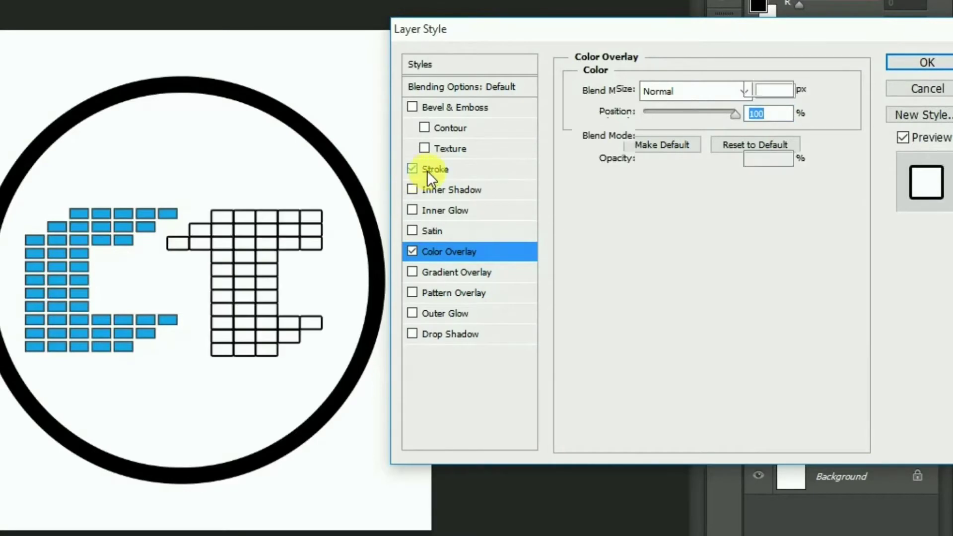
left_click(651, 111)
left_click(668, 136)
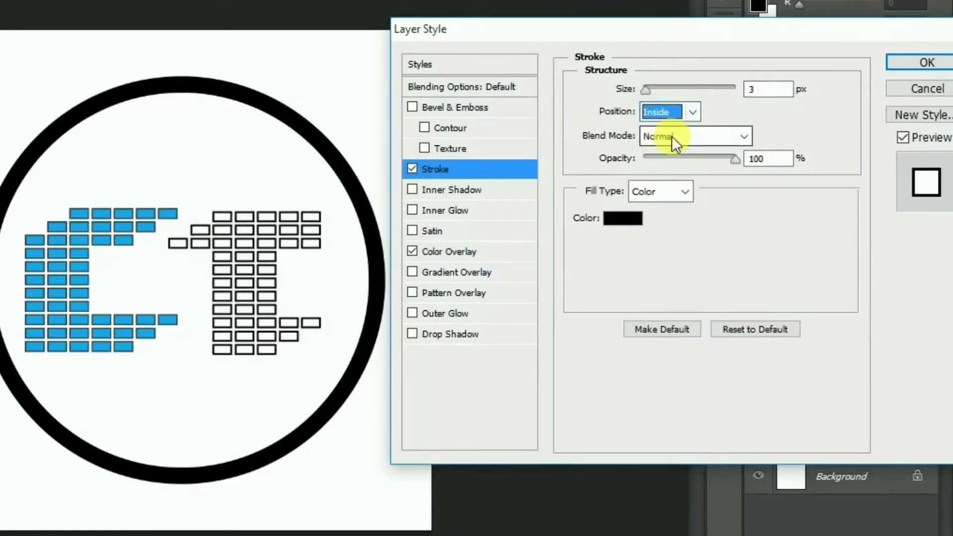
double_click(759, 93)
type("2")
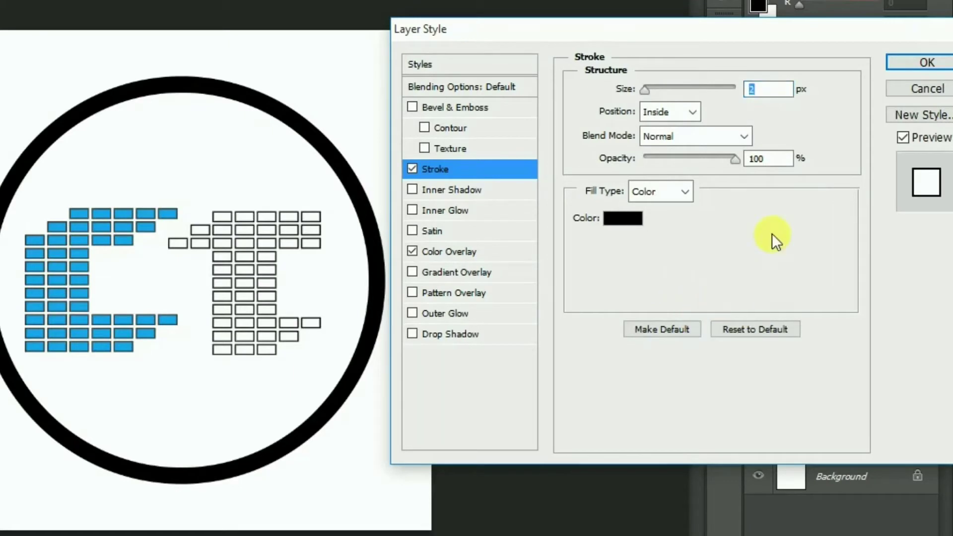
left_click_drag(726, 164, 724, 162)
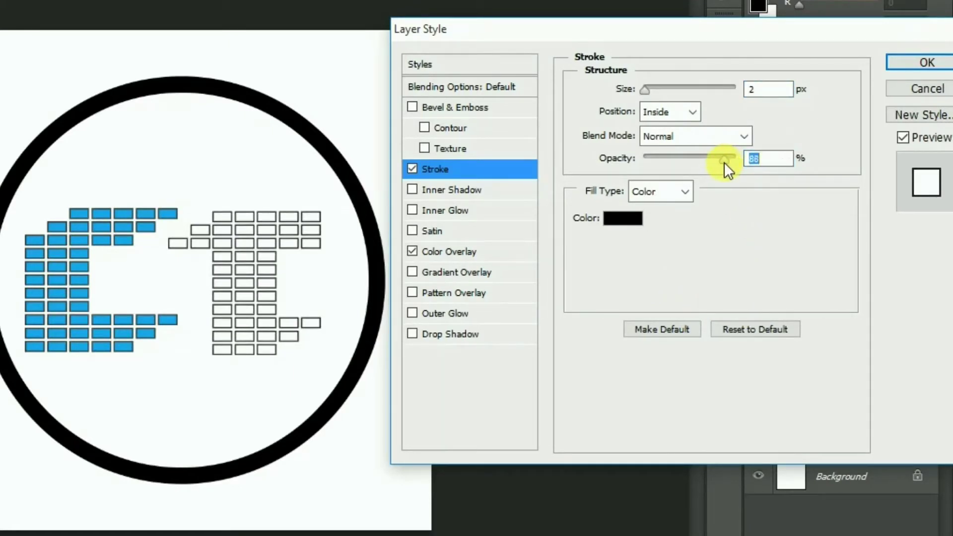
left_click(915, 61)
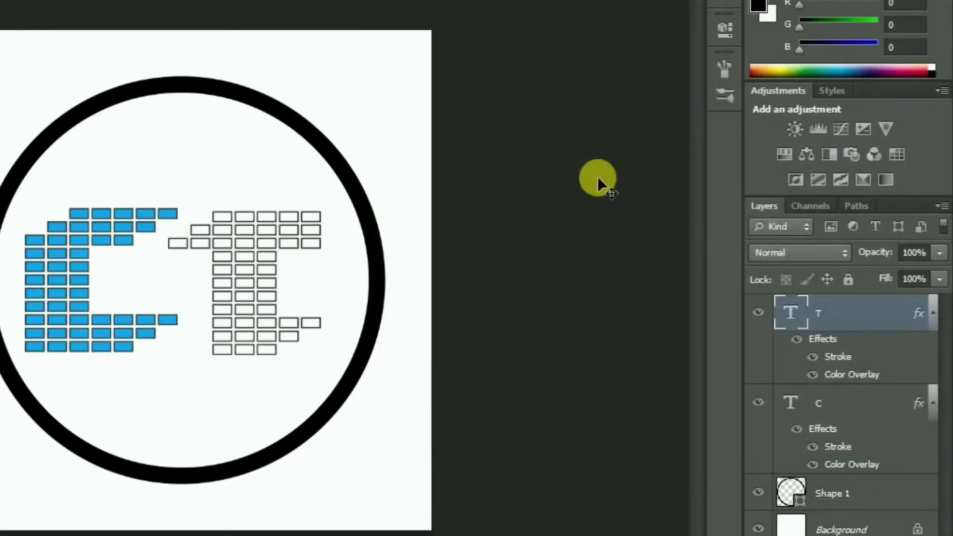
Rasterize the type of both the C and the T text layers
left_click(847, 400)
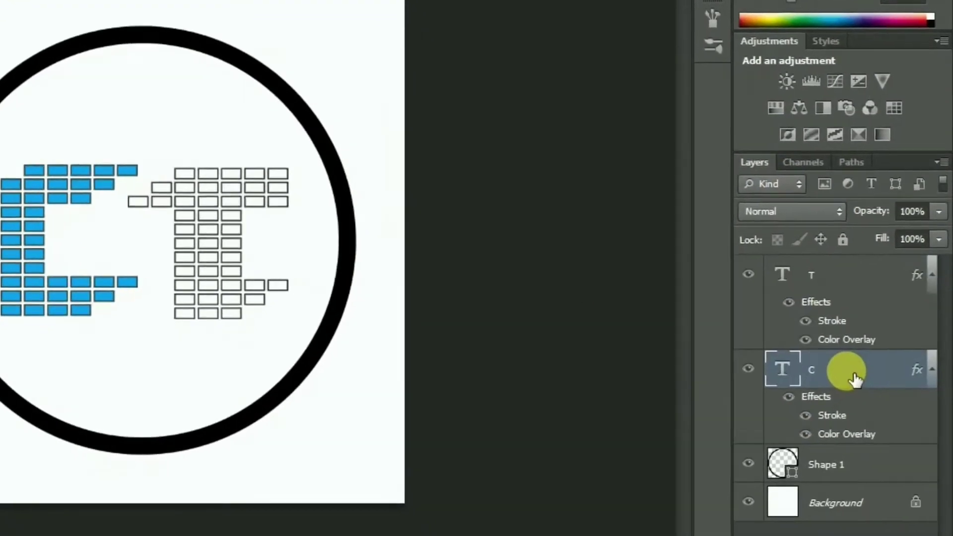
right_click(846, 400)
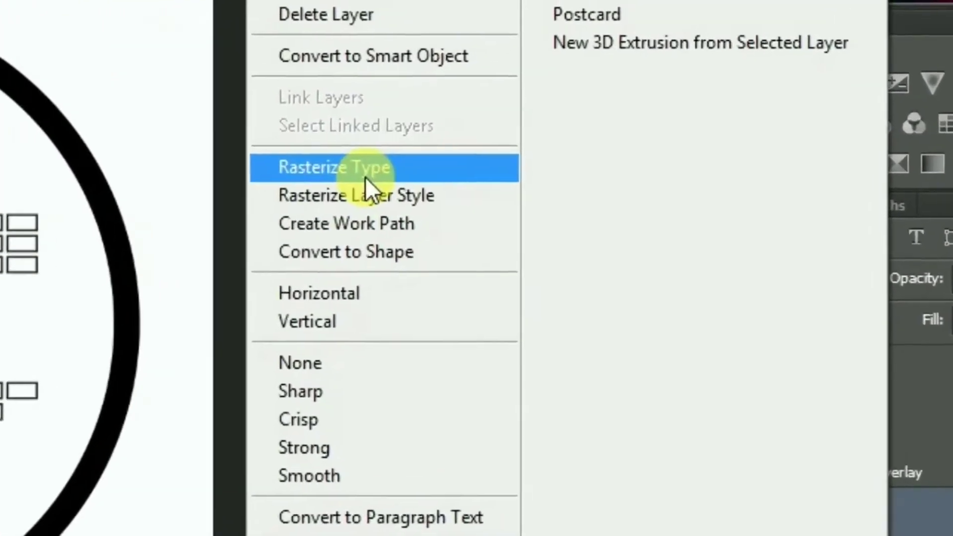
left_click(476, 113)
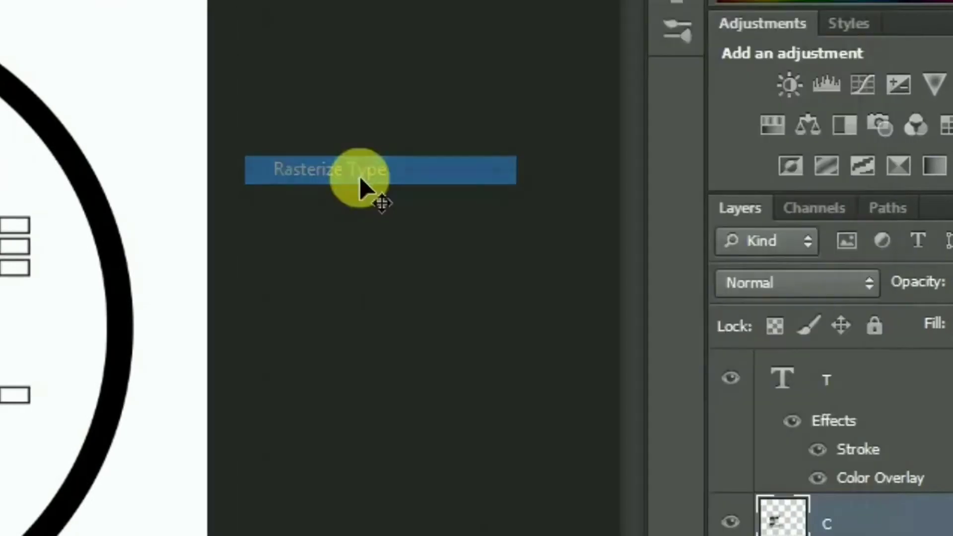
right_click(896, 394)
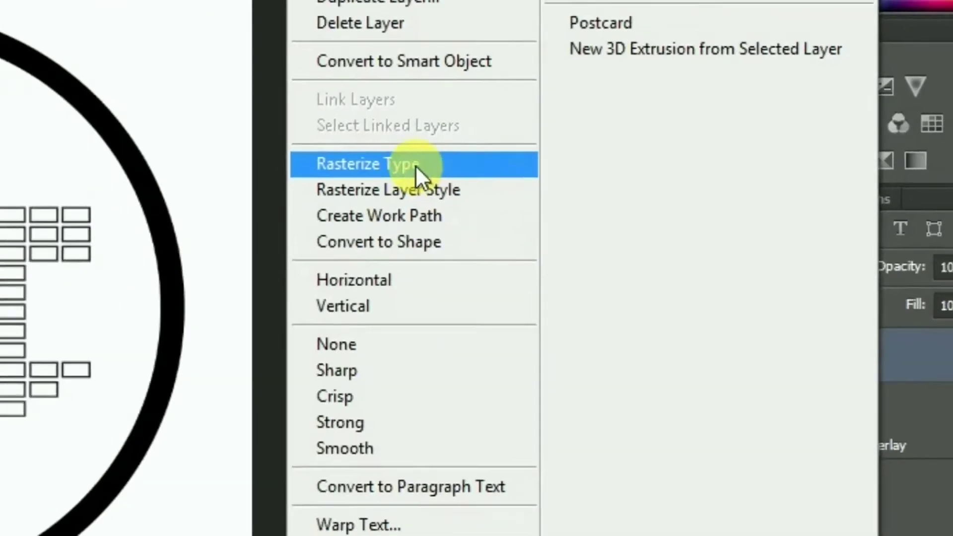
left_click(417, 174)
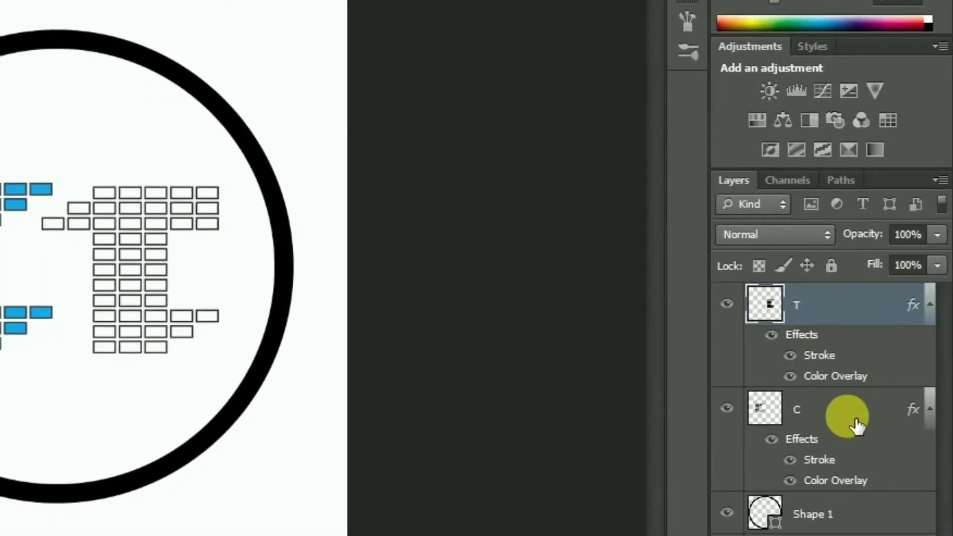
Merge the rasterized C and T layers into one and nudge the lettering slightly right to centre it in the ring
left_click(857, 423, "shift")
right_click(849, 408)
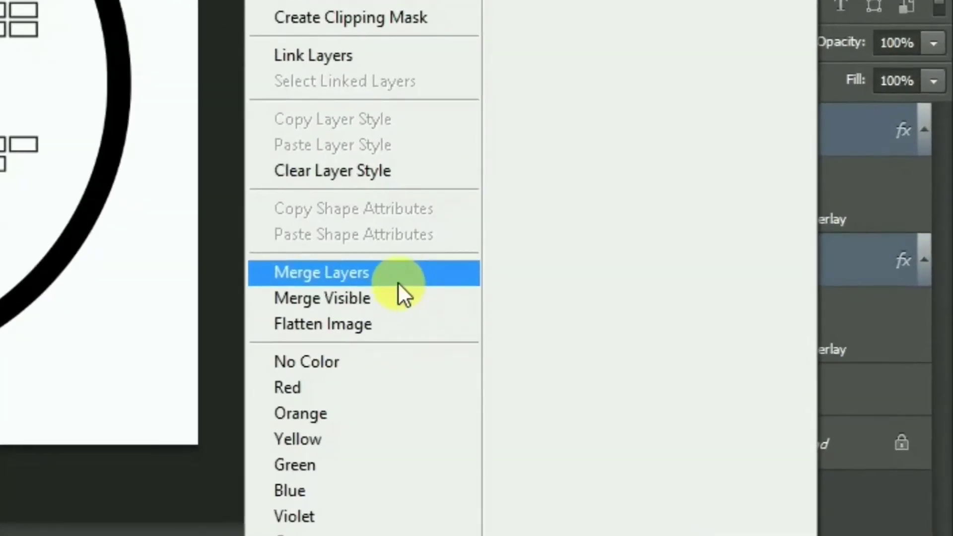
left_click(499, 326)
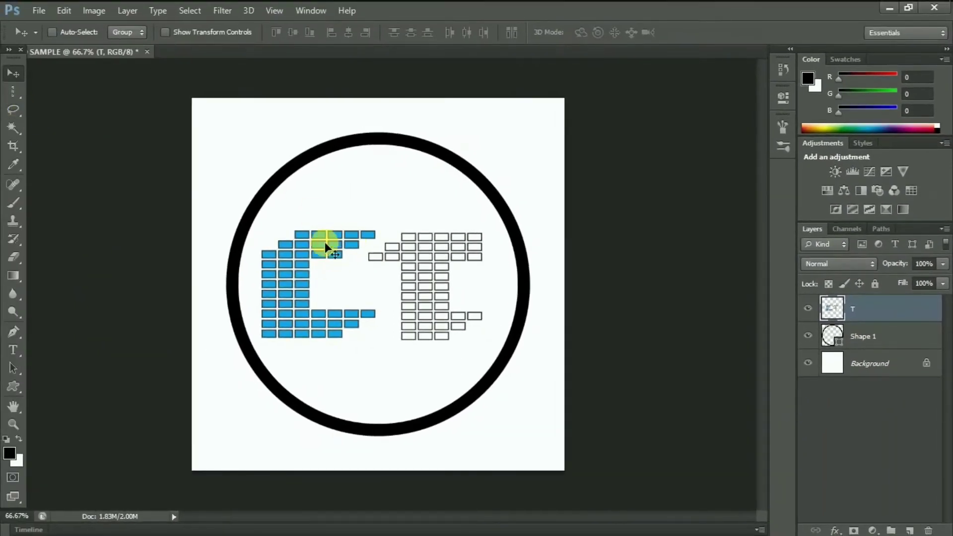
left_click_drag(325, 244, 332, 242)
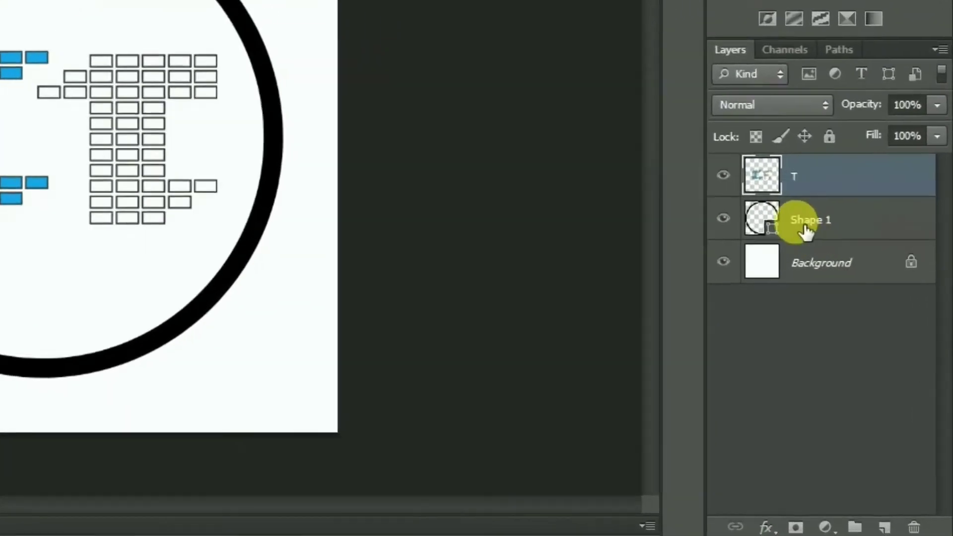
Give the ring layer Shape 1 a Gradient Overlay with the Angle style
left_click(805, 228)
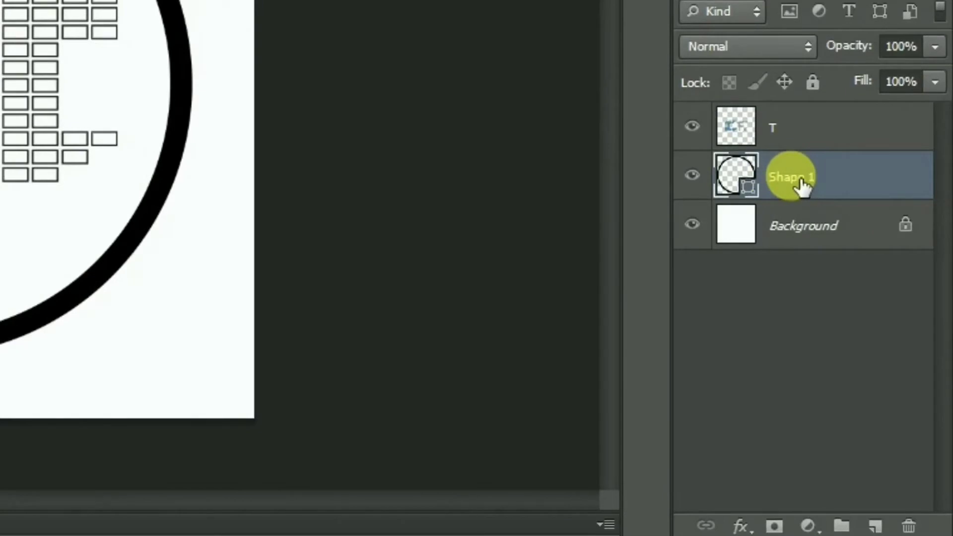
right_click(801, 184)
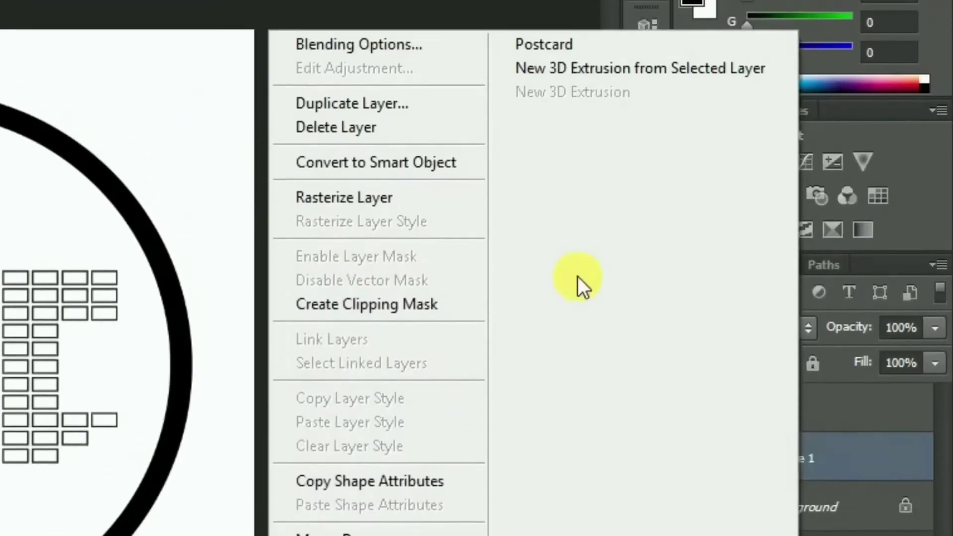
left_click(367, 76)
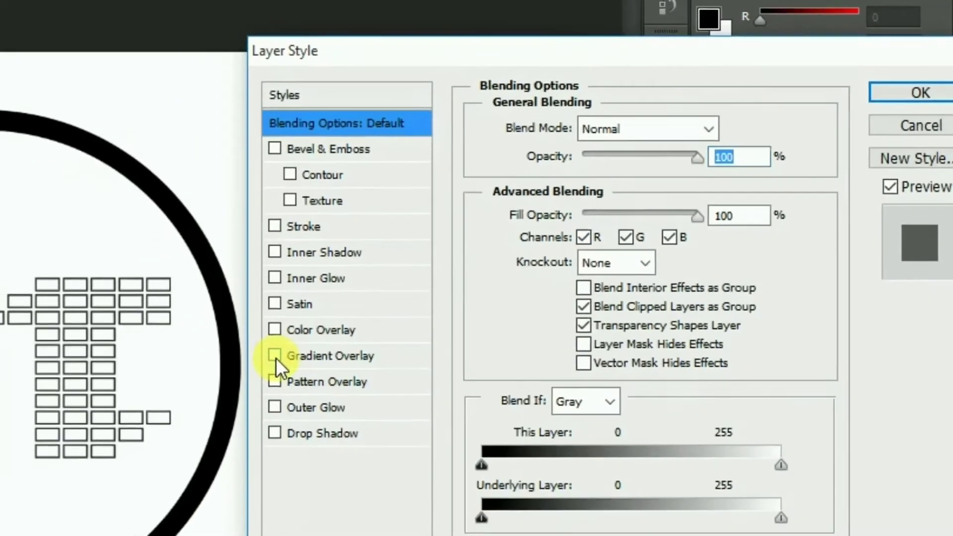
left_click(236, 379)
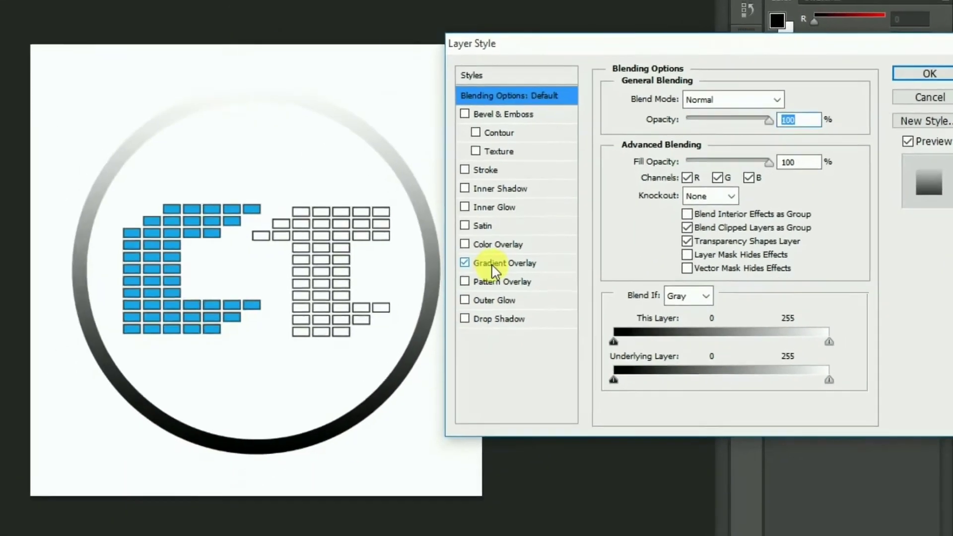
left_click(719, 155)
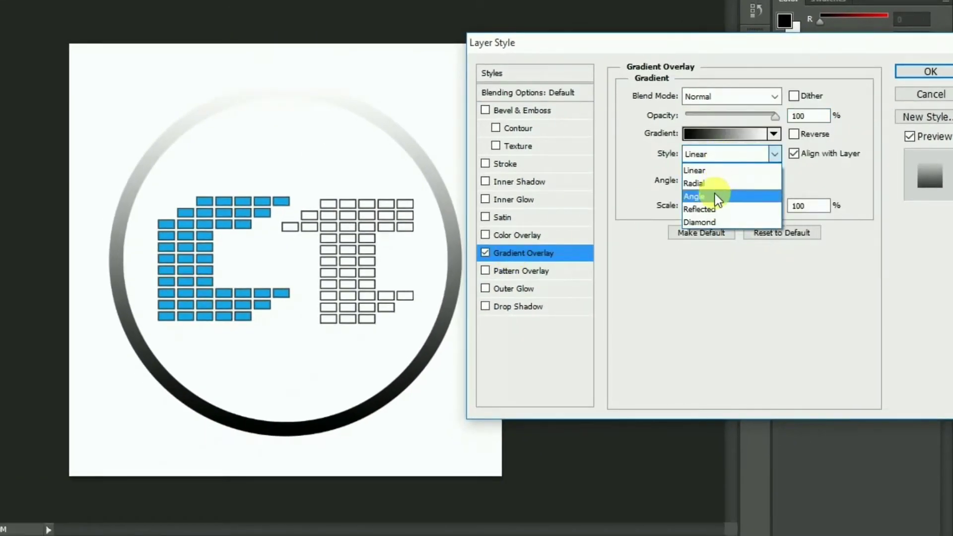
left_click(719, 189)
Try several preset gradients on the ring's overlay, including the blue-gold and rainbow ones, and return to the black-to-white preset
left_click(772, 134)
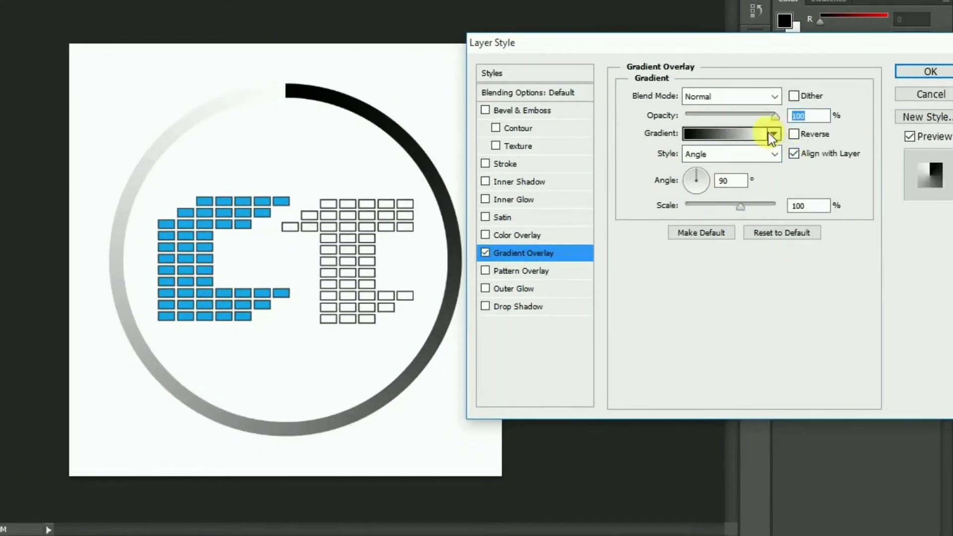
left_click(681, 162)
left_click(704, 162)
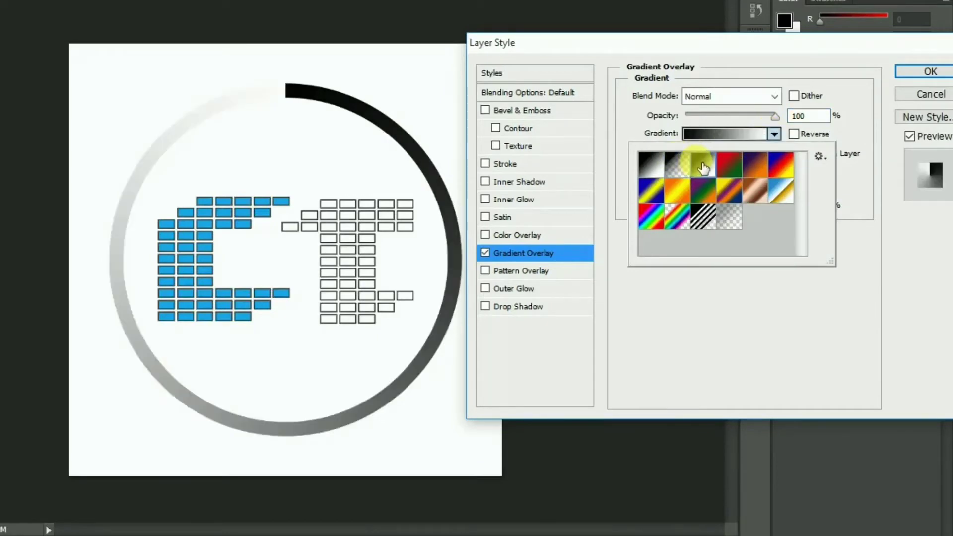
left_click(725, 164)
left_click(752, 167)
left_click(780, 165)
left_click(780, 190)
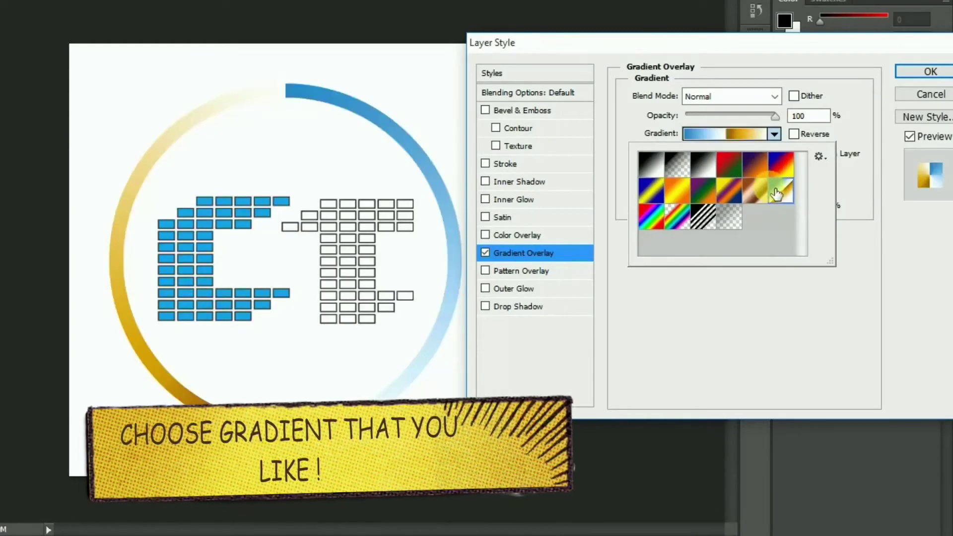
left_click(754, 188)
left_click(703, 190)
left_click(680, 194)
left_click(650, 216)
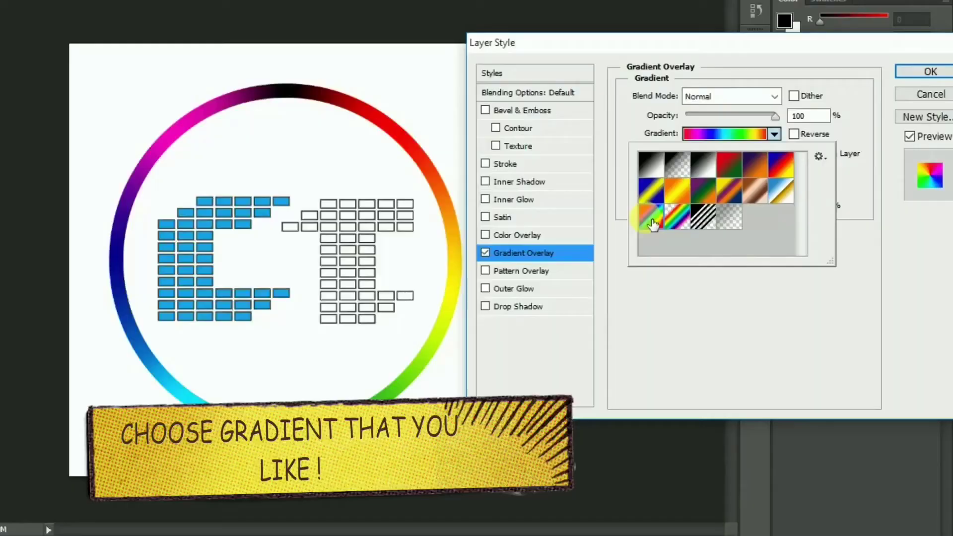
left_click(653, 173)
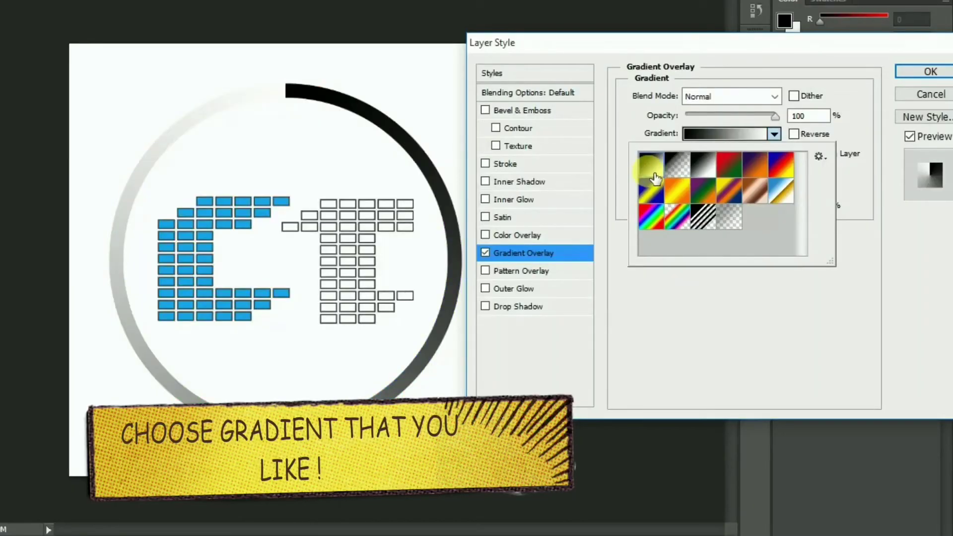
left_click(844, 124)
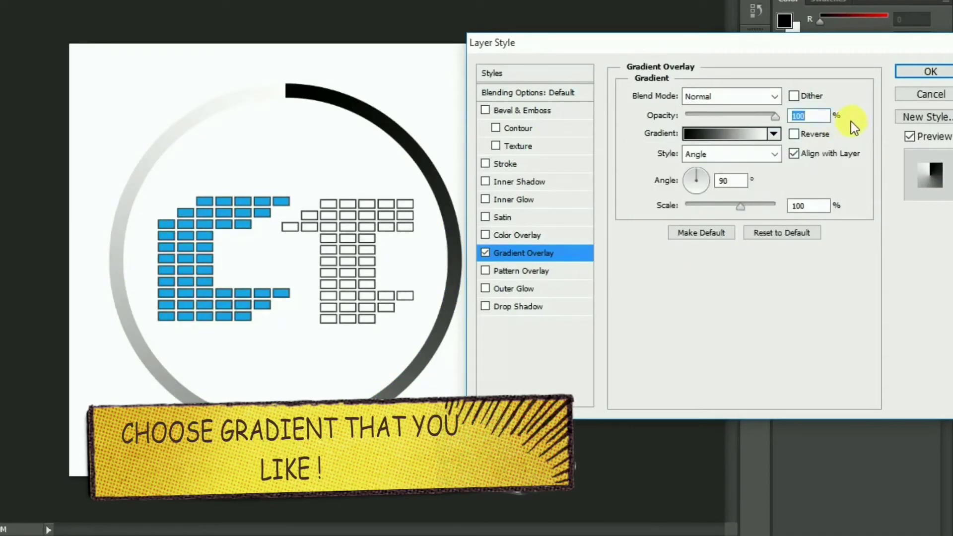
Set the ring's gradient angle to -90°, lower the overlay's opacity by about a quarter, and apply the layer style
left_click(696, 195)
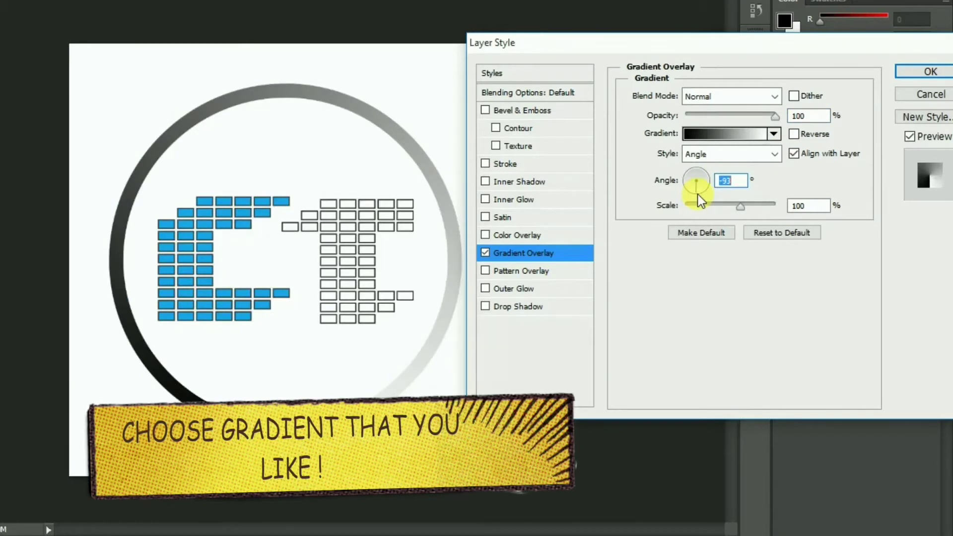
left_click(697, 195)
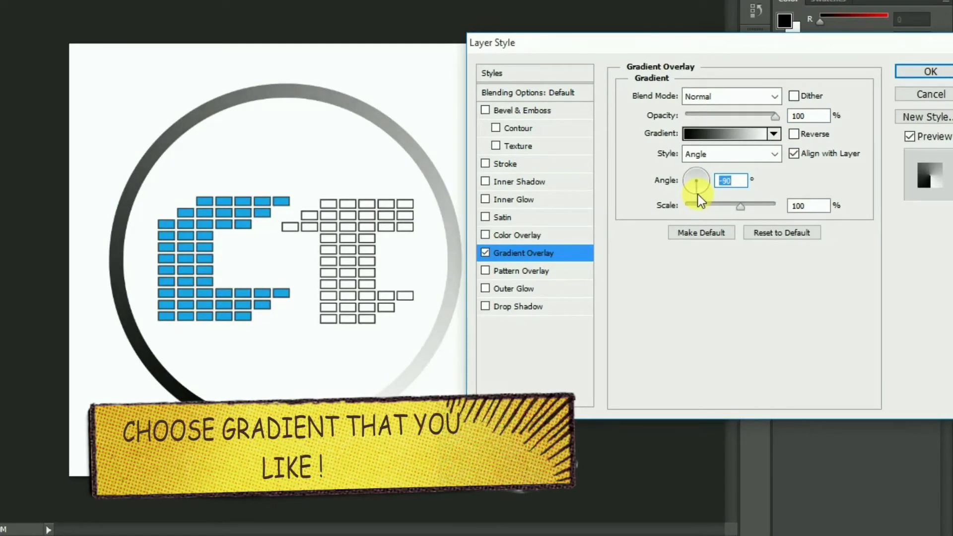
left_click(752, 114)
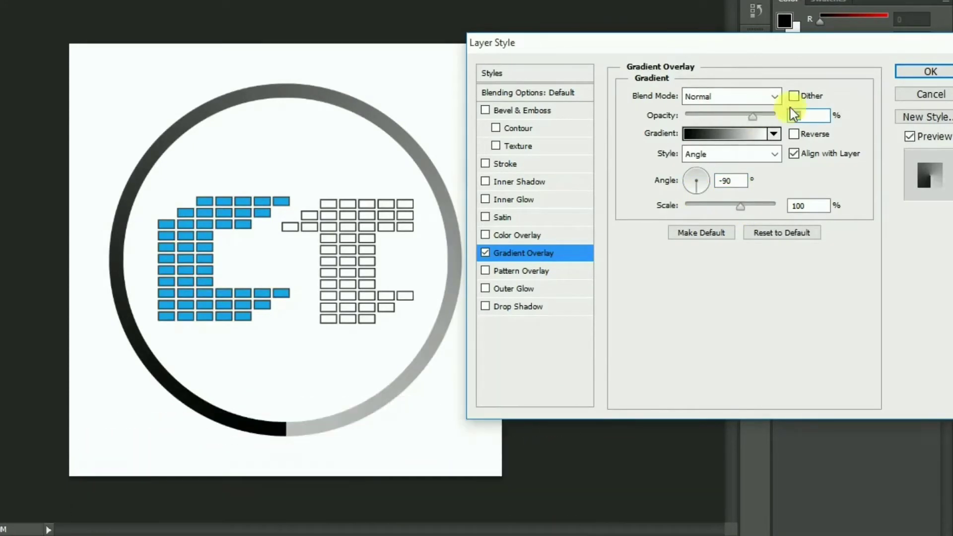
left_click(915, 71)
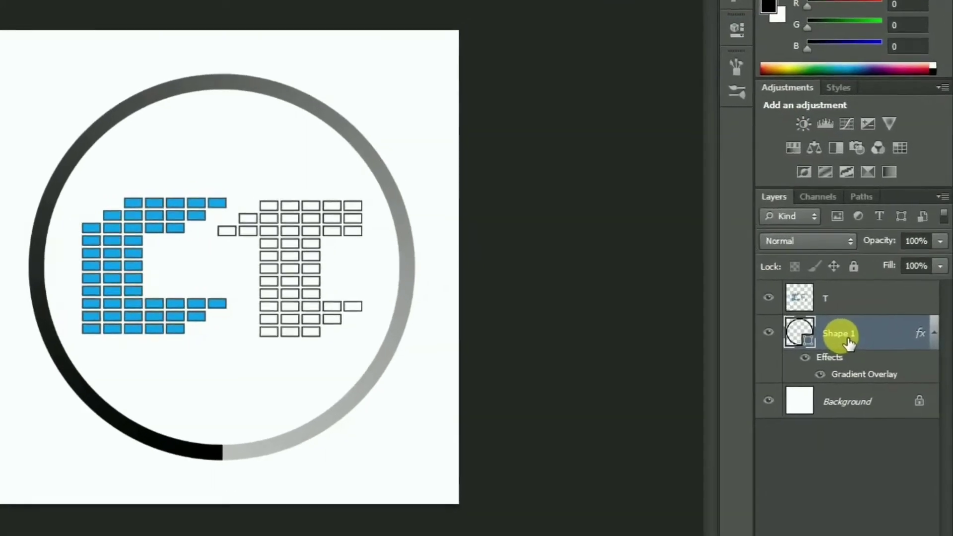
Duplicate the ring layer Shape 1 together with its gradient overlay, keeping the default copy name
right_click(849, 326)
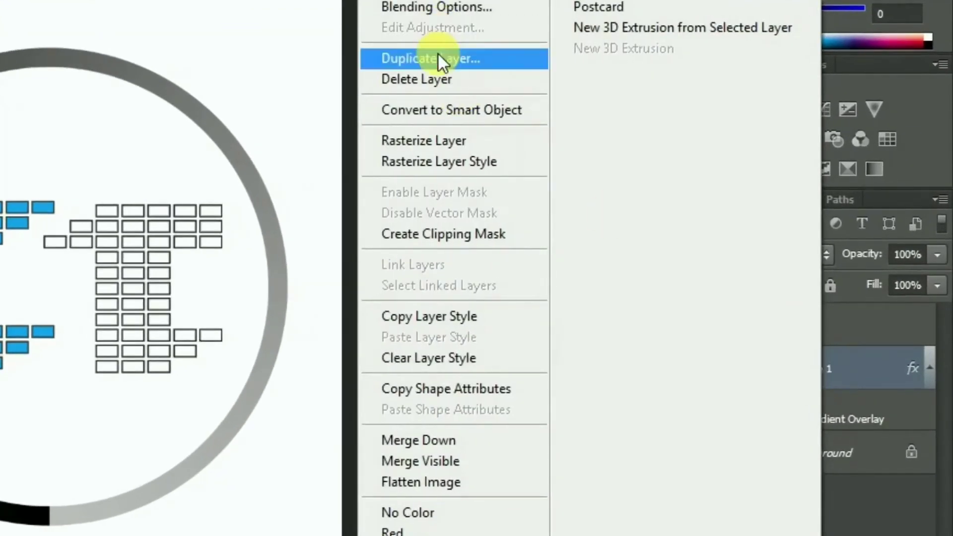
left_click(436, 56)
left_click(368, 85)
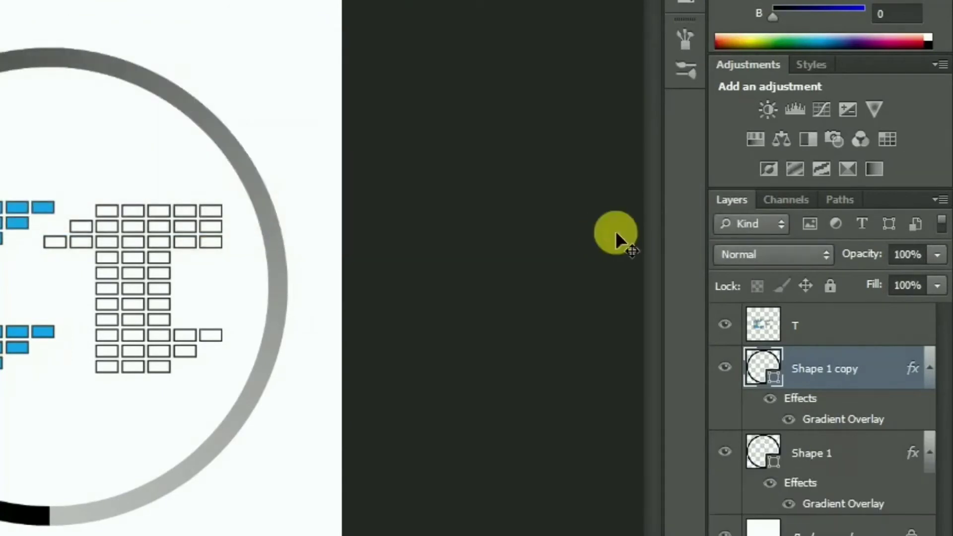
Move the Shape 1 copy layer beneath Shape 1 and apply a Gaussian Blur with a 9.0-pixel radius to it
left_click_drag(873, 370, 811, 482)
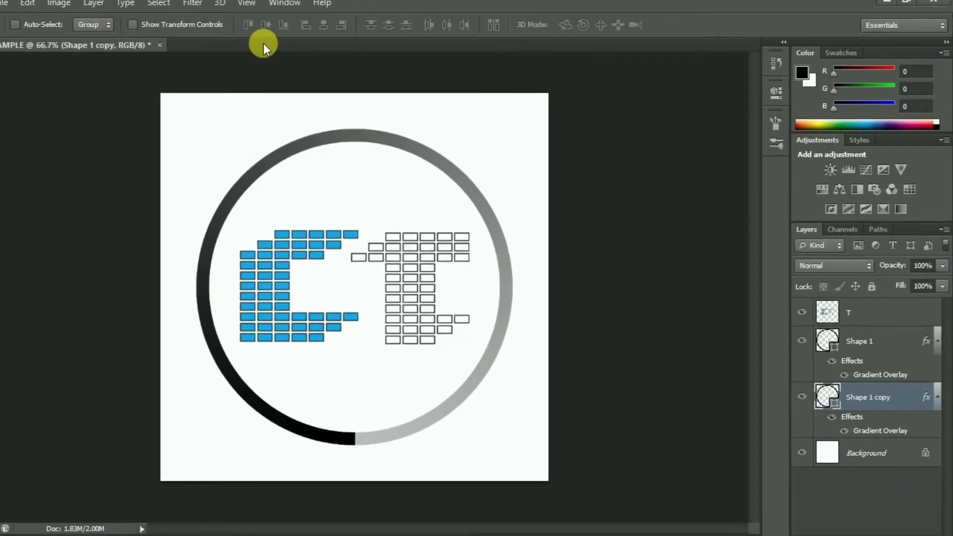
left_click(220, 11)
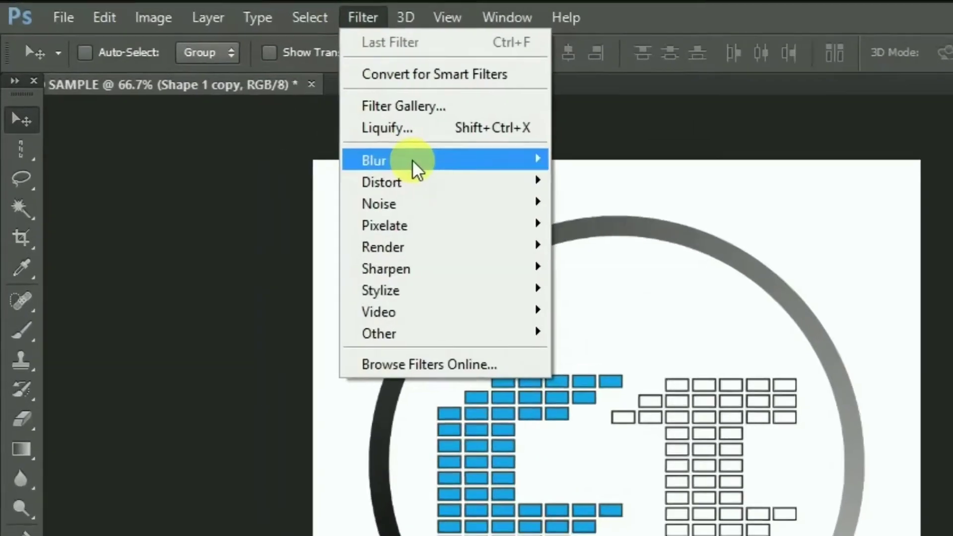
mouse_move(321, 102)
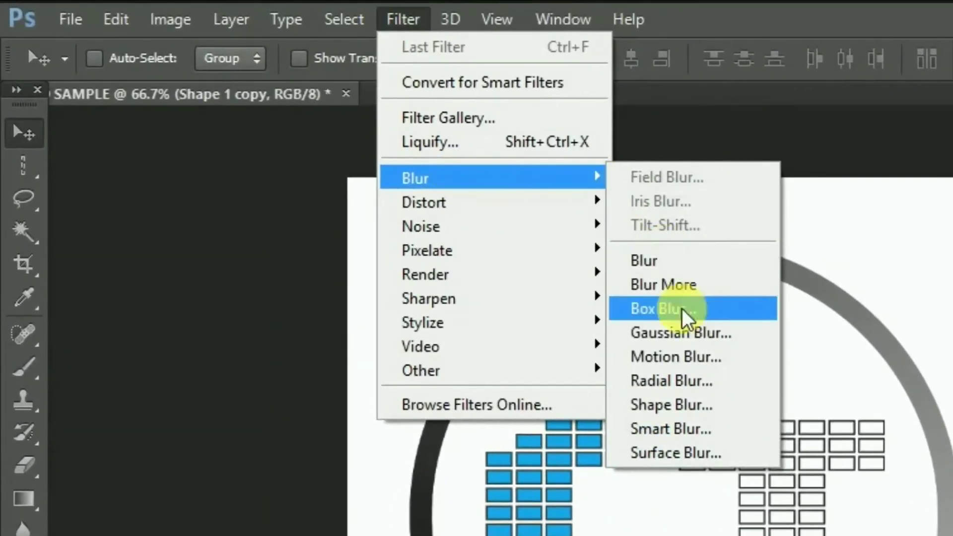
left_click(689, 331)
left_click(535, 241)
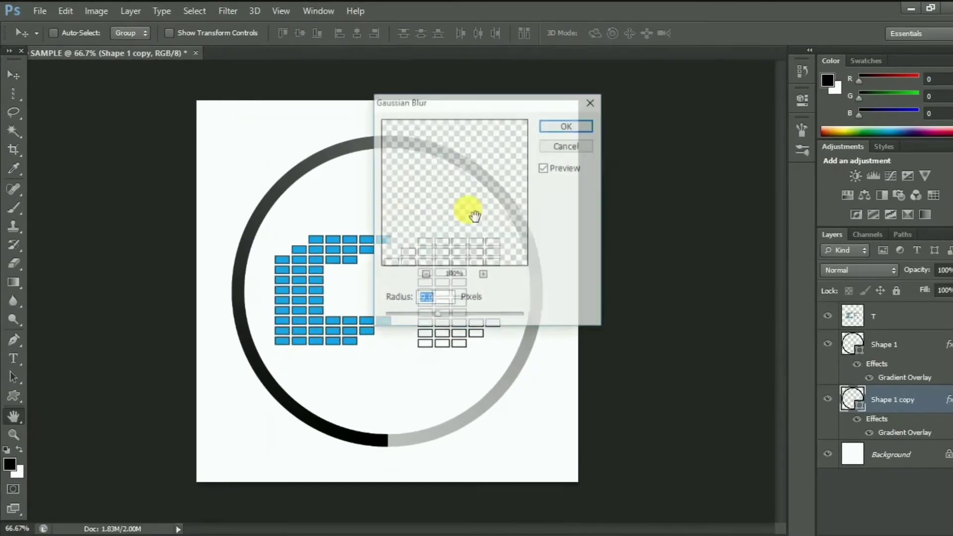
left_click(438, 297)
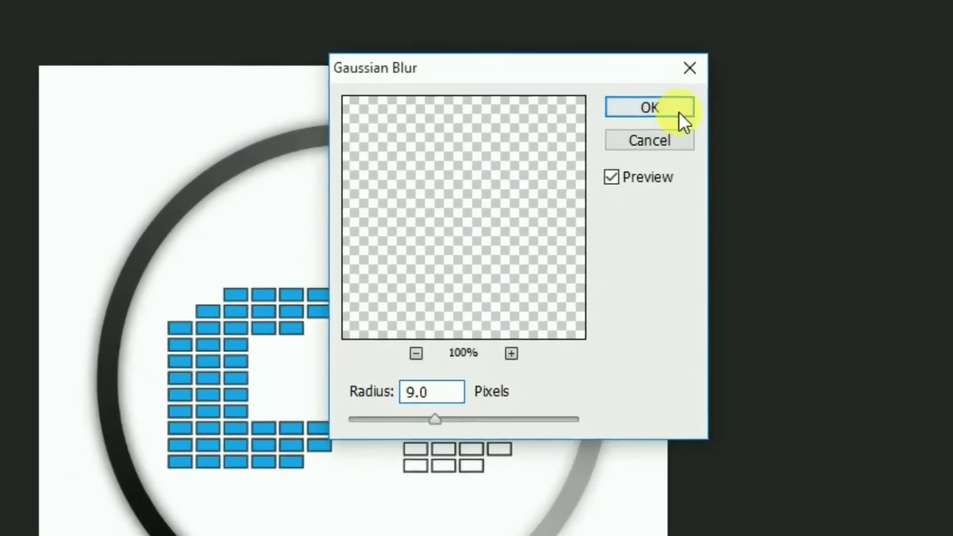
left_click(675, 109)
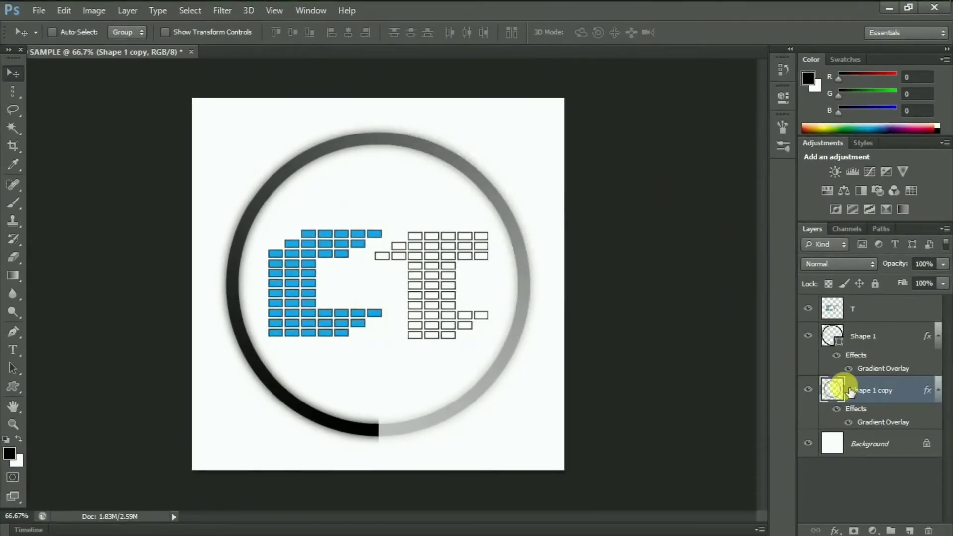
Add a Drop Shadow to the Shape 1 layer with 4% opacity, a 57° angle and an 18 px distance
left_click(861, 335)
right_click(869, 338)
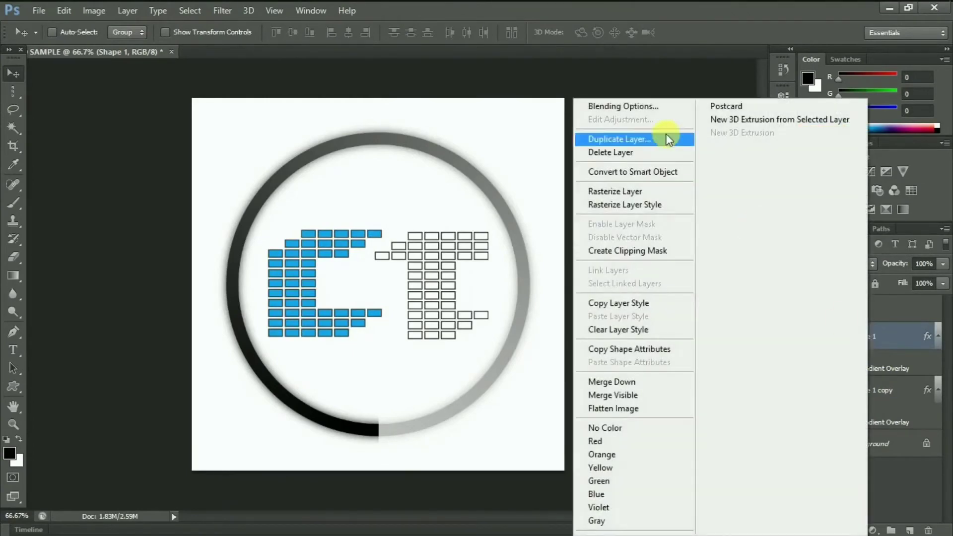
left_click(646, 107)
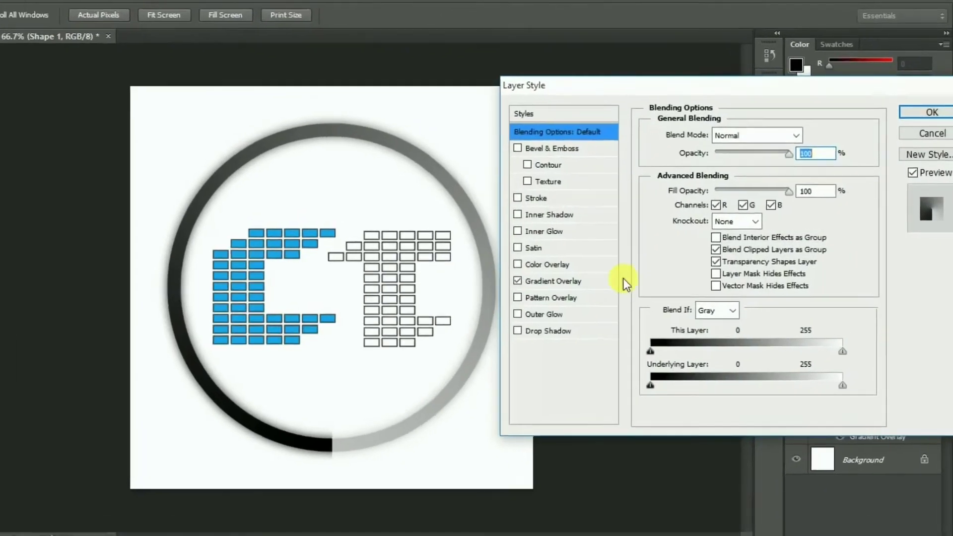
left_click(520, 331)
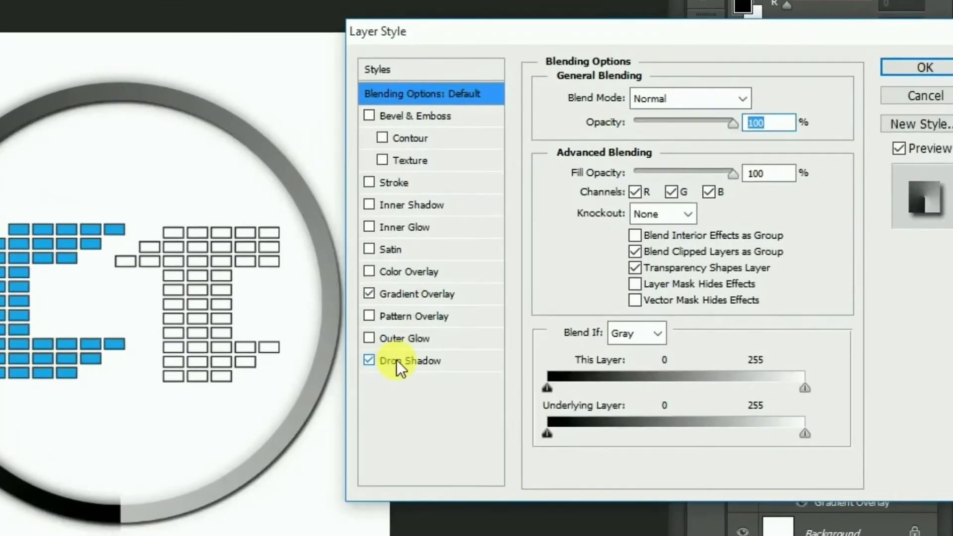
left_click(396, 359)
left_click_drag(132, 432, 121, 439)
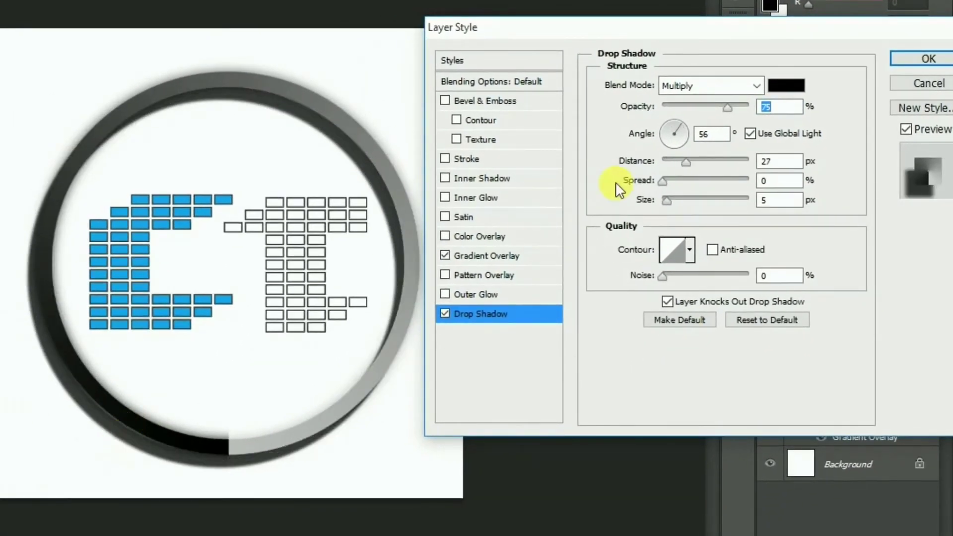
left_click_drag(684, 110, 670, 105)
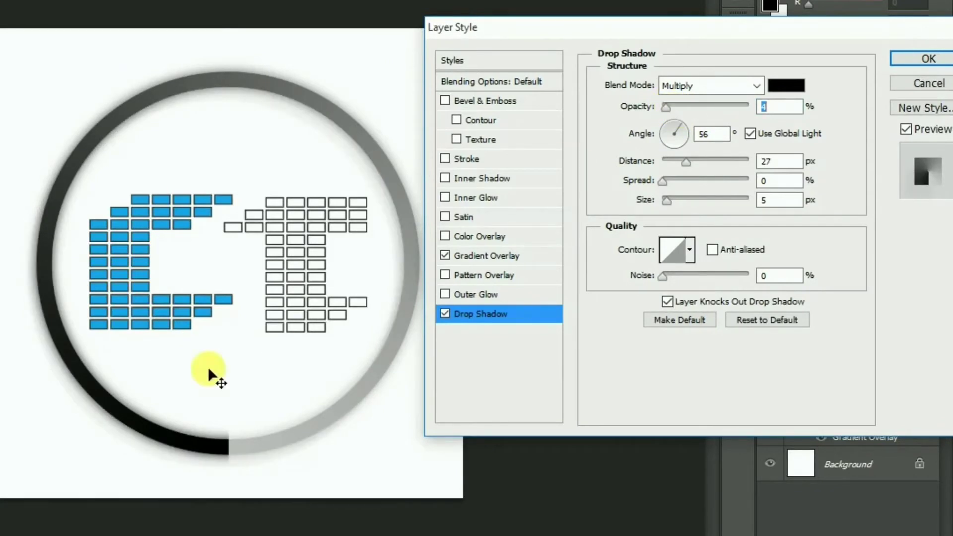
left_click_drag(105, 430, 114, 422)
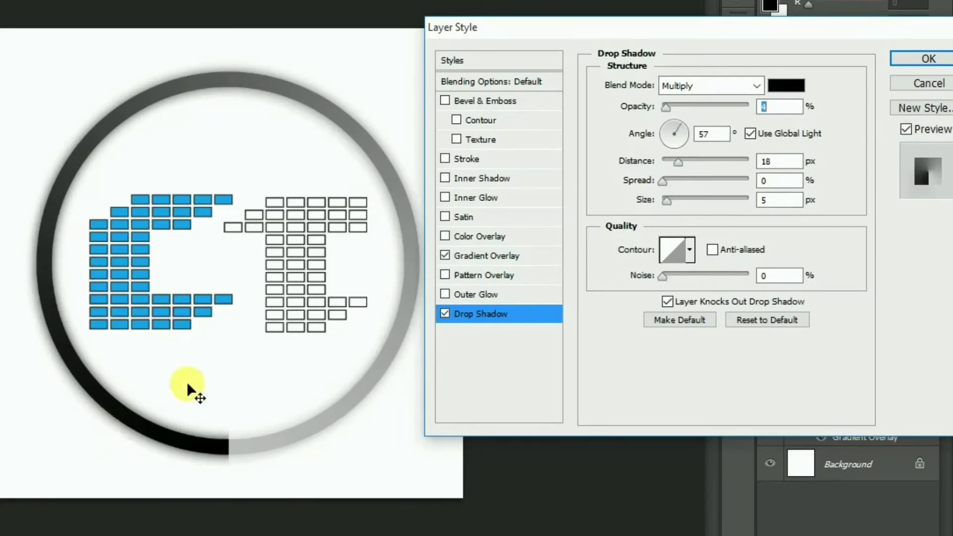
left_click(922, 59)
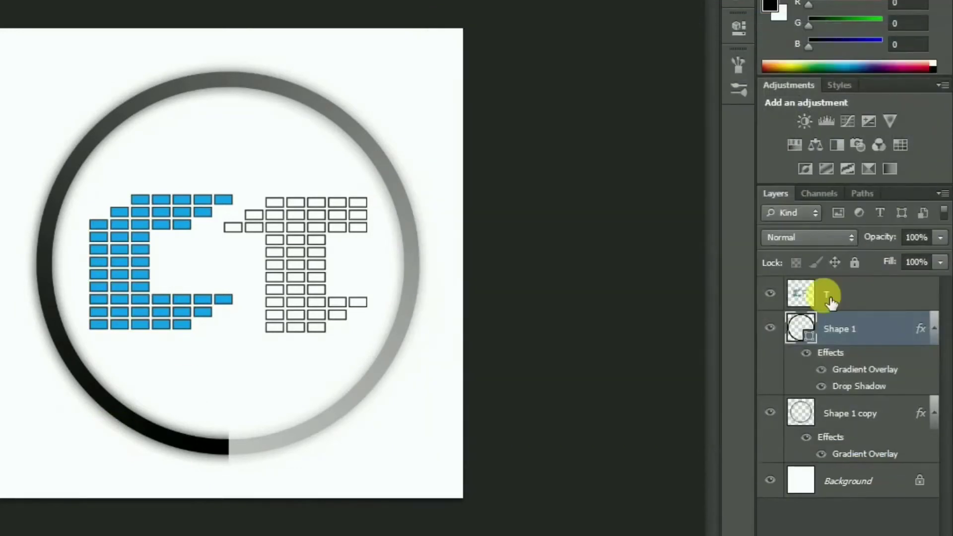
Merge the Shape 1 and Shape 1 copy layers into a single ring layer
left_click(833, 426)
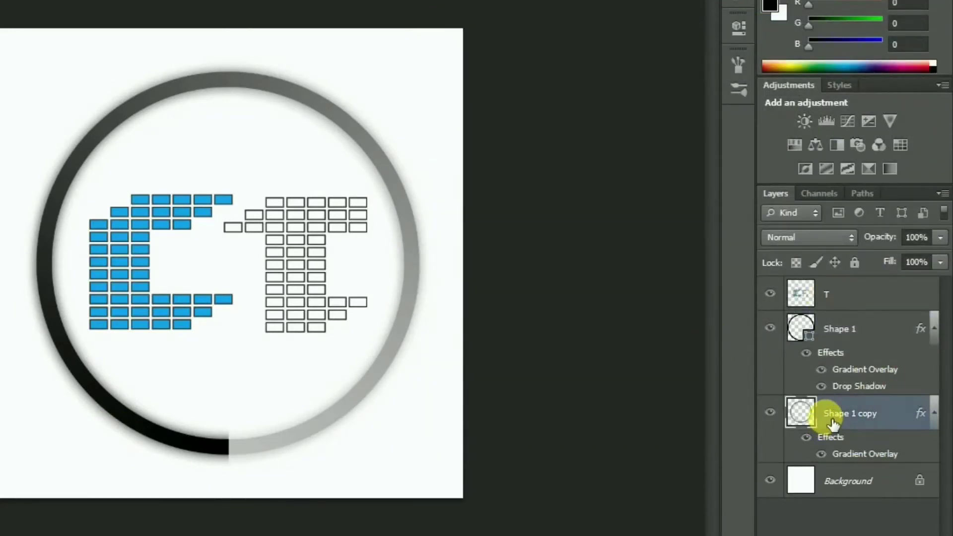
left_click(837, 334, "shift")
right_click(837, 333)
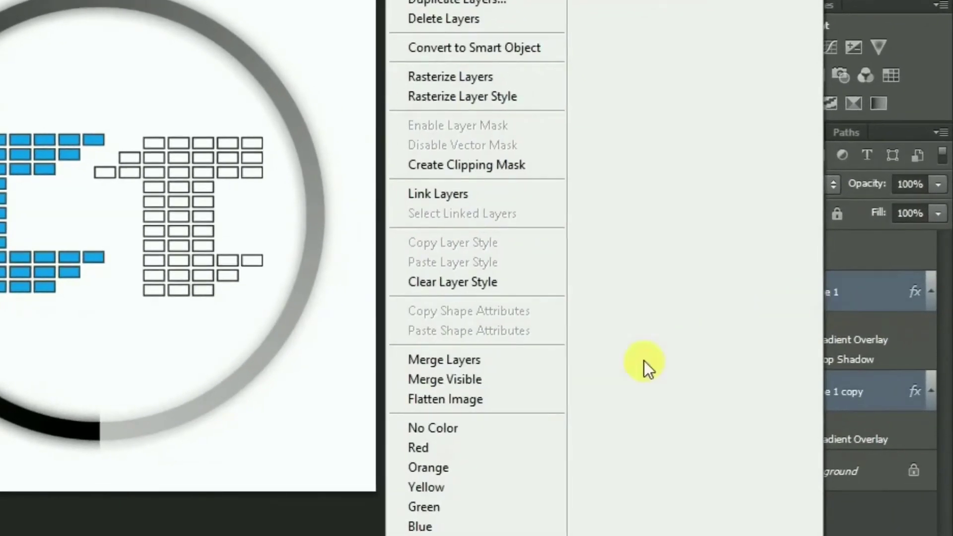
left_click(501, 360)
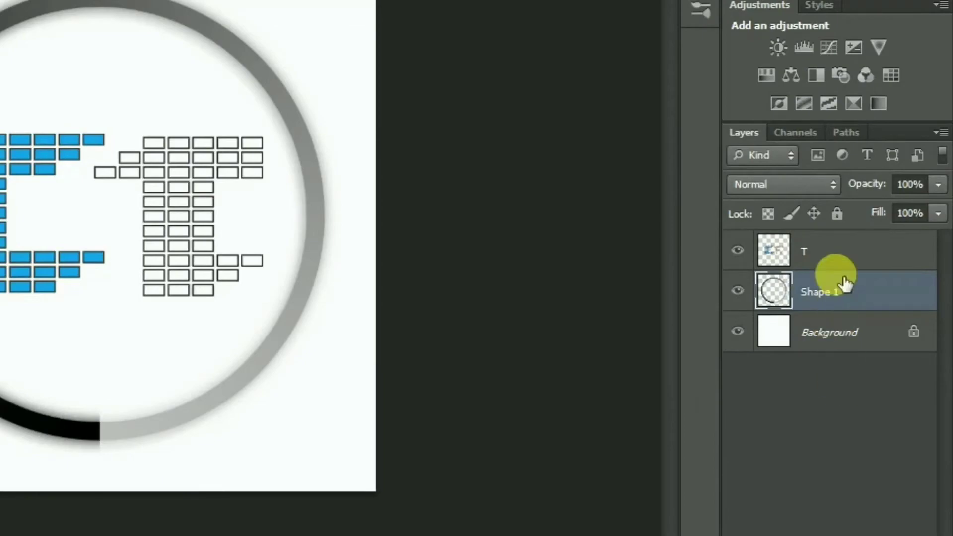
Duplicate the lettering layer T and place the duplicate directly beneath the original
left_click(816, 254)
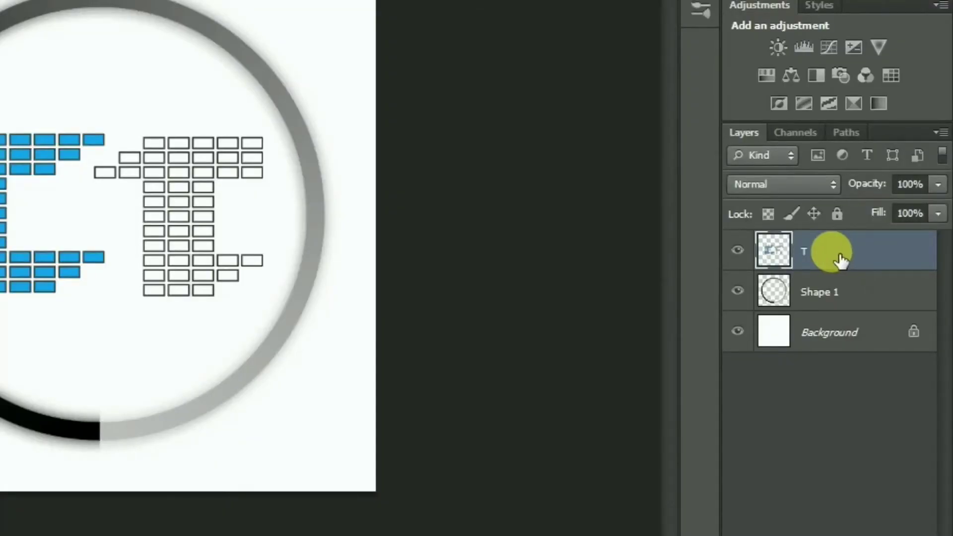
key("ctrl+j")
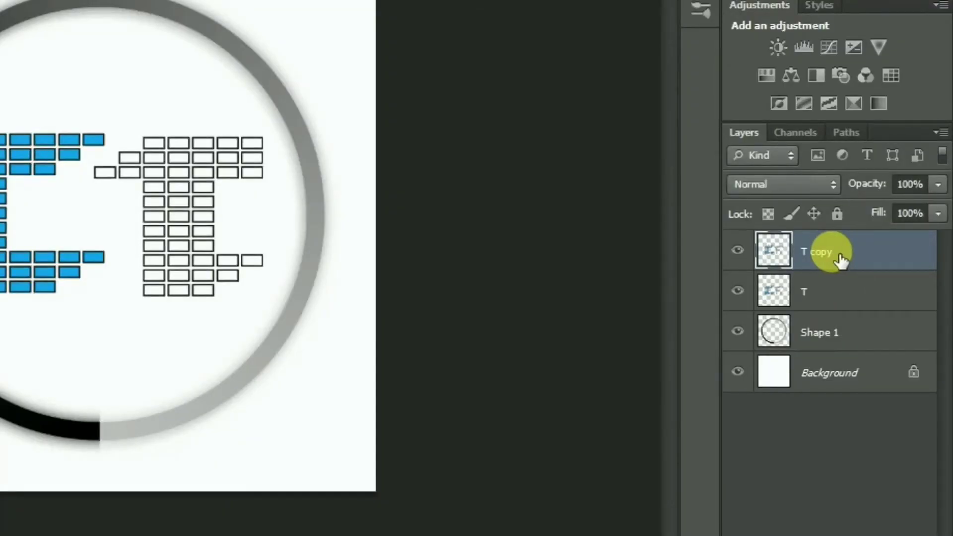
left_click_drag(840, 259, 833, 299)
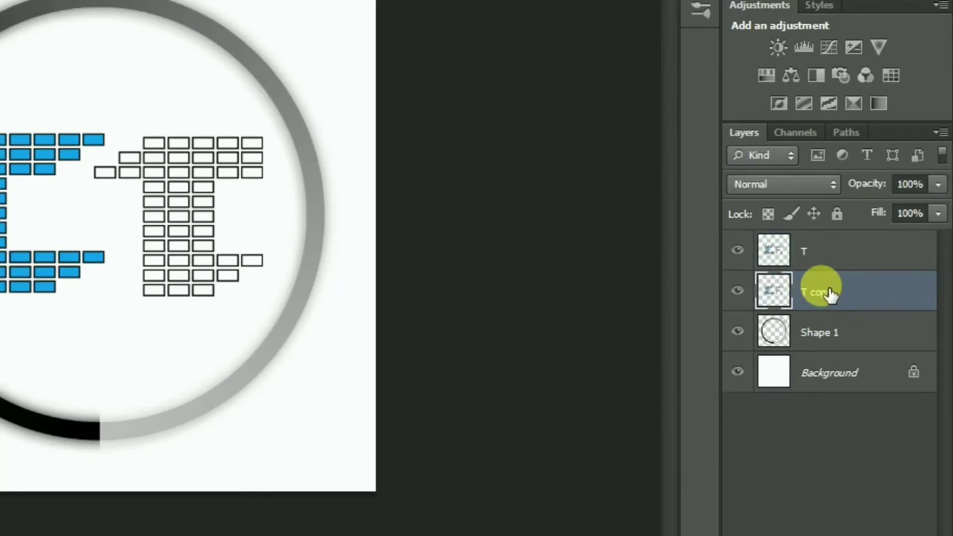
Give the T copy layer a near-black Color Overlay (#040404) and check it by briefly hiding the T layer above
right_click(829, 293)
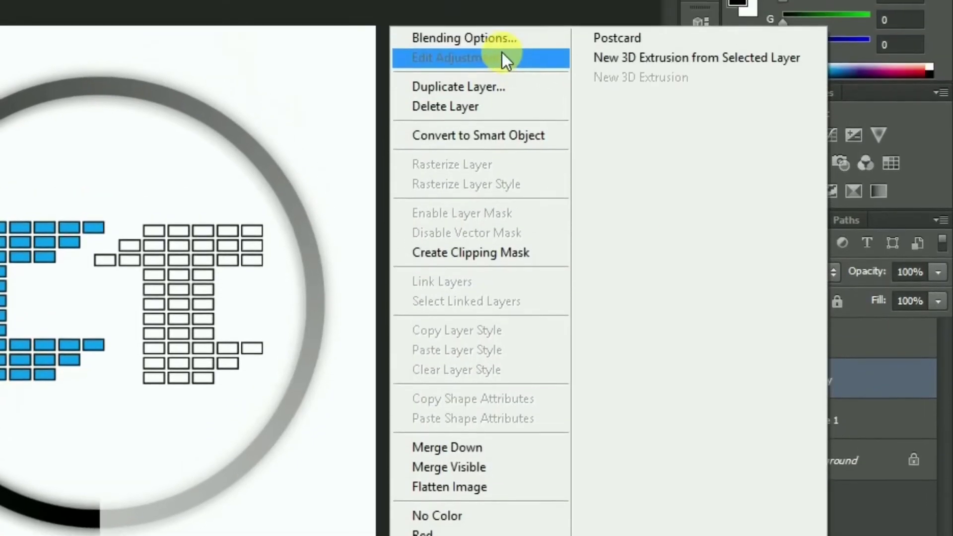
left_click(490, 50)
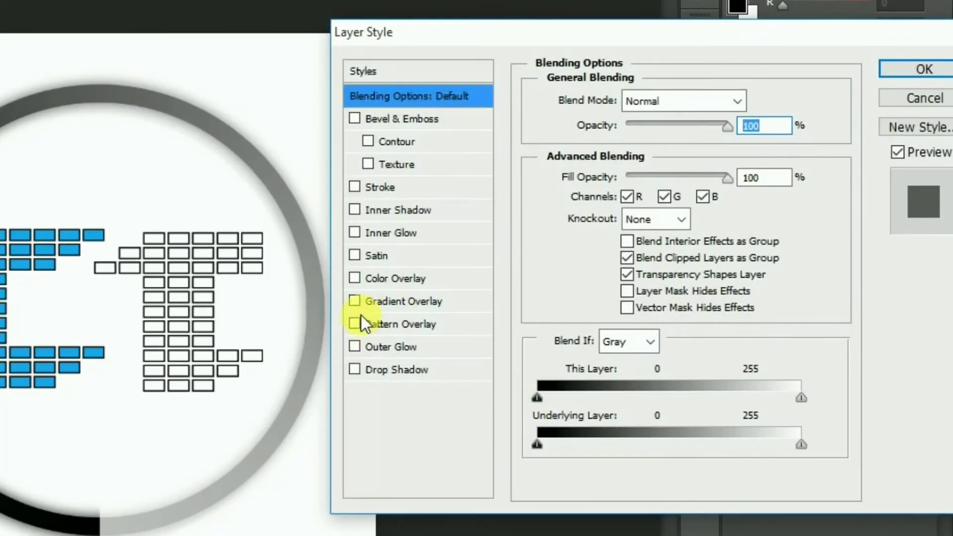
left_click(353, 278)
left_click(389, 279)
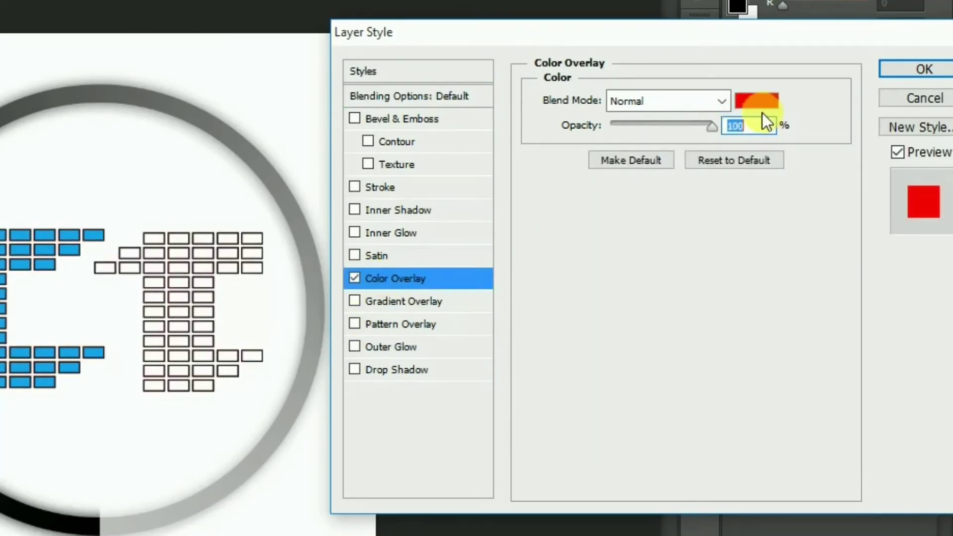
left_click(761, 99)
left_click_drag(674, 165, 448, 305)
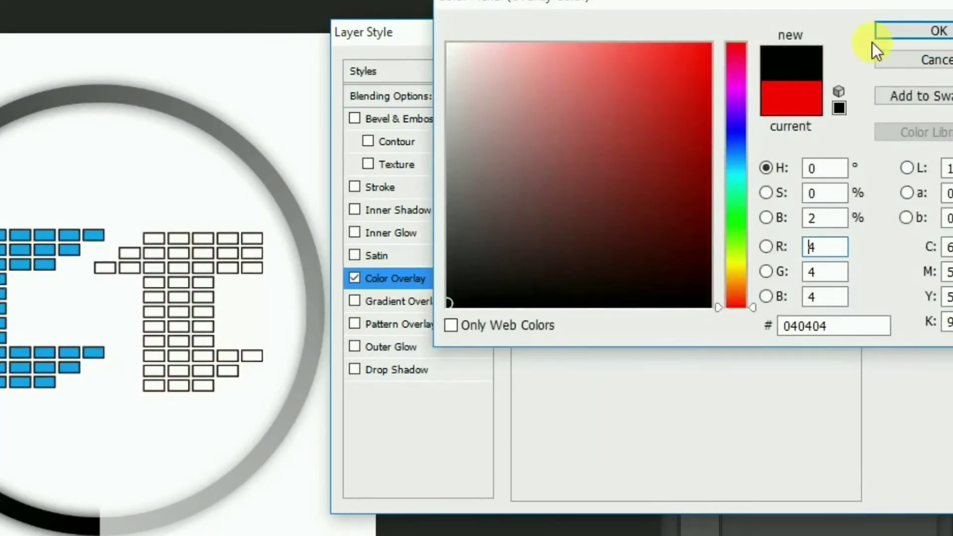
left_click(906, 31)
left_click(903, 73)
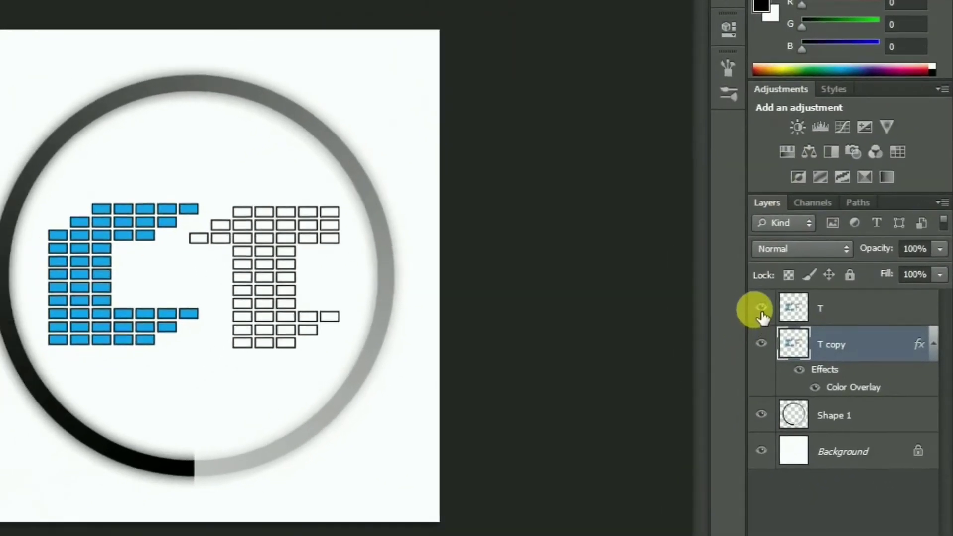
left_click(744, 334)
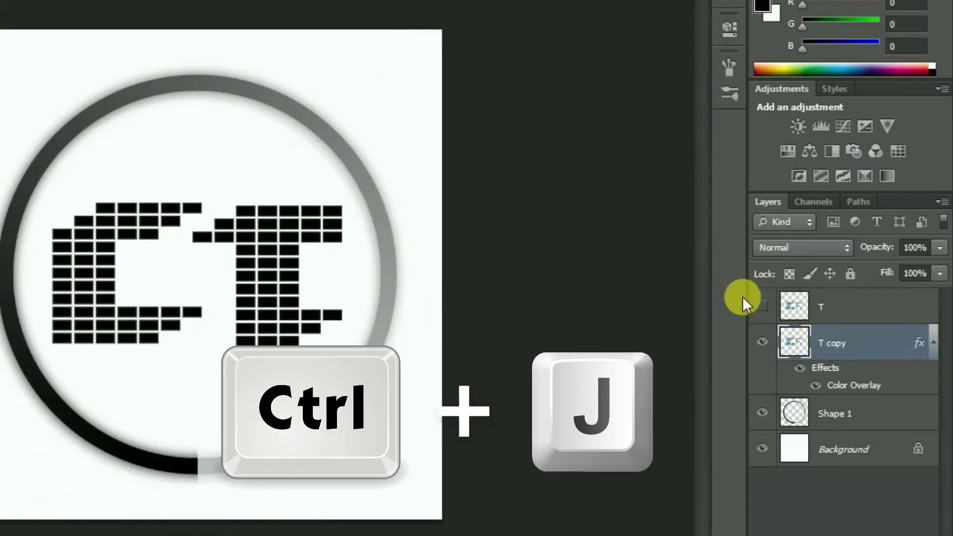
left_click(761, 304)
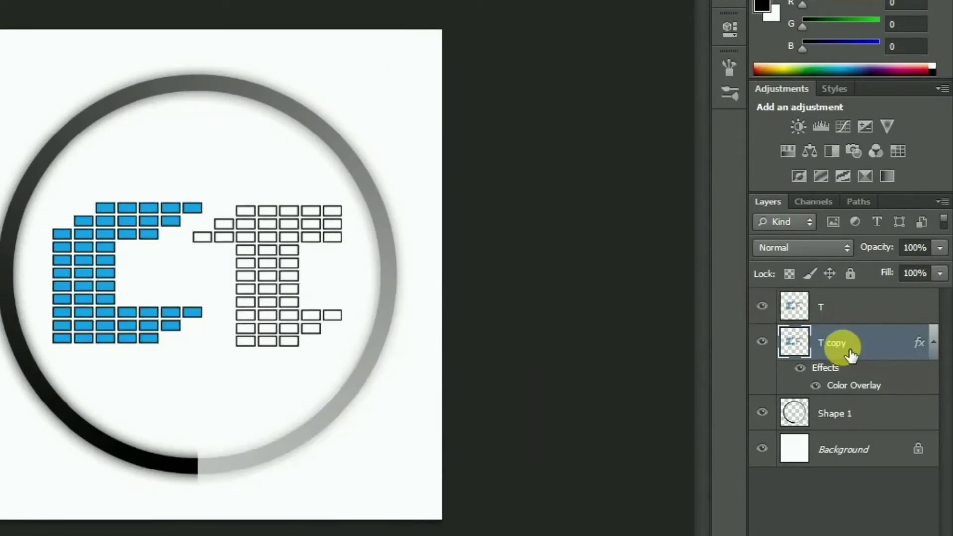
Duplicate the black T copy layer, nudge the duplicate slightly down, and merge it into T copy
key("ctrl+j")
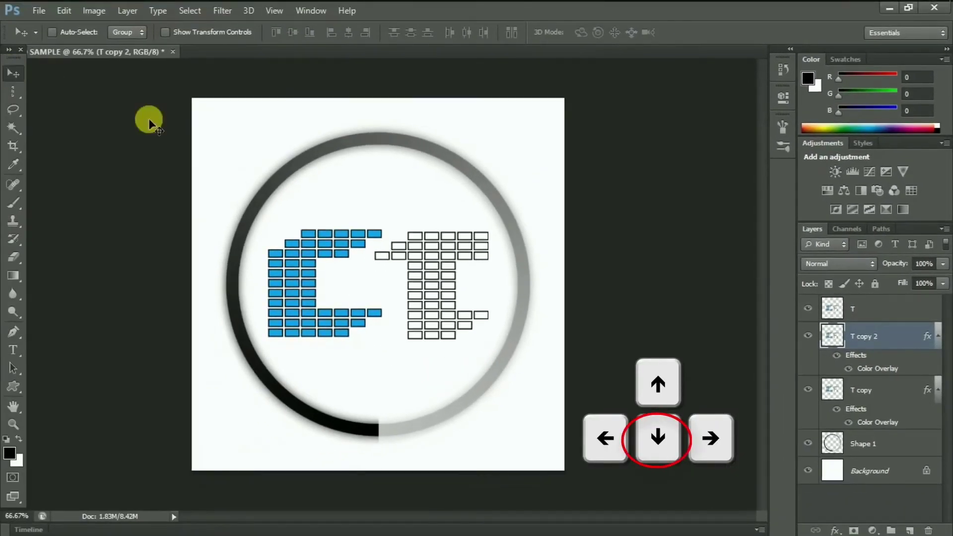
key("Down")
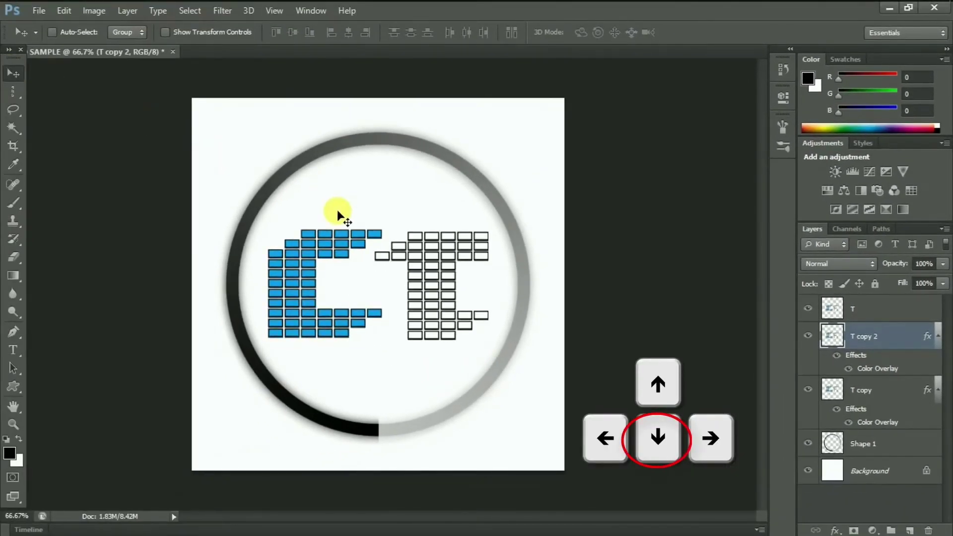
key("Down")
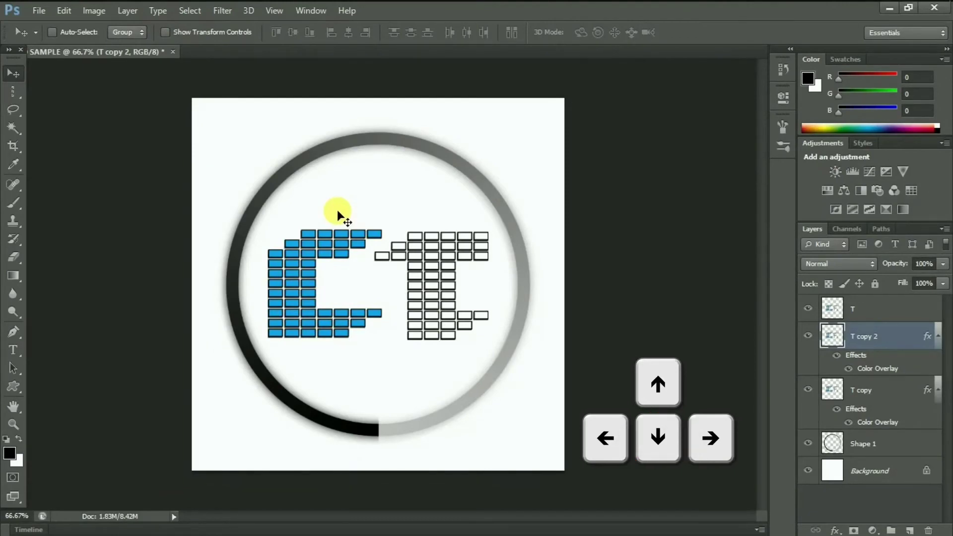
key("ctrl+e")
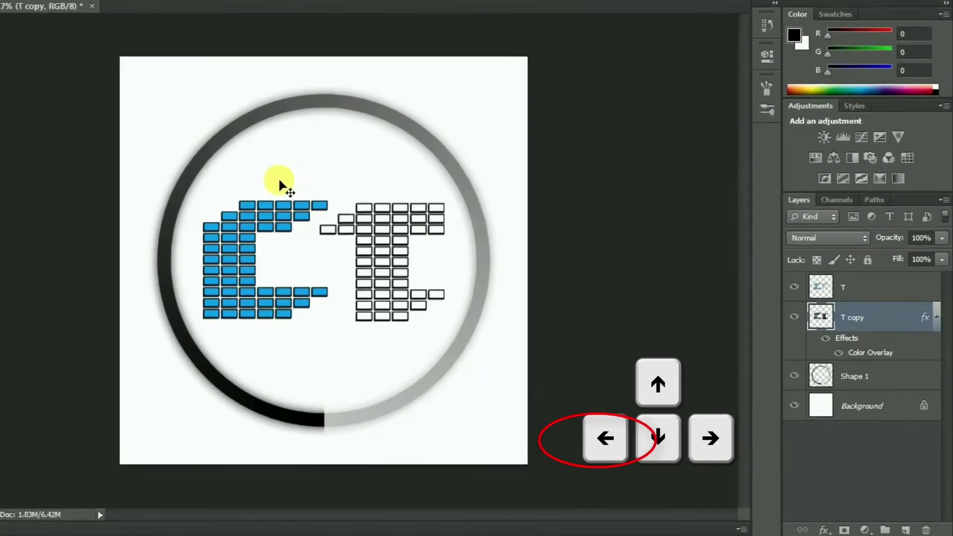
Build up a block shadow by repeatedly duplicating the black T copy layer, nudging each duplicate slightly down and left, and merging it back
key("ctrl+z")
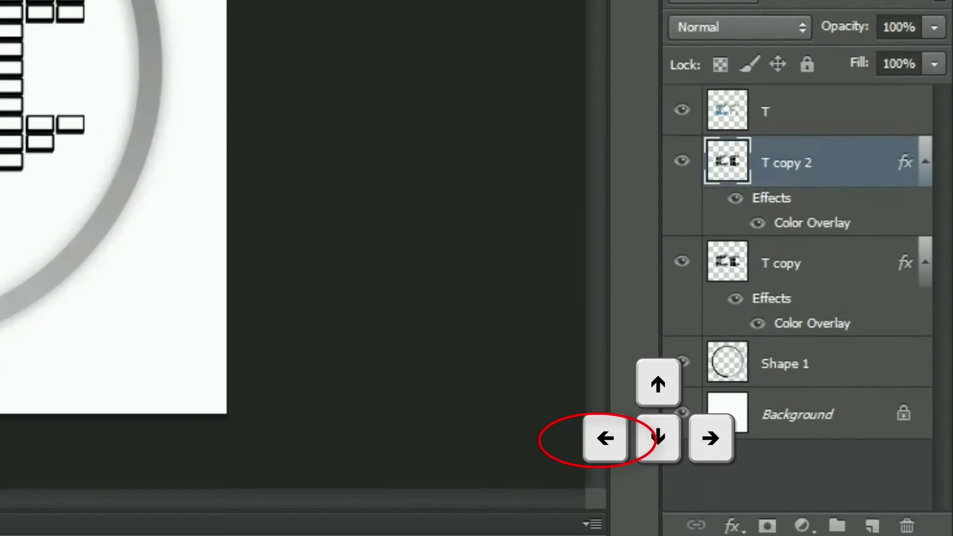
key("ctrl+e")
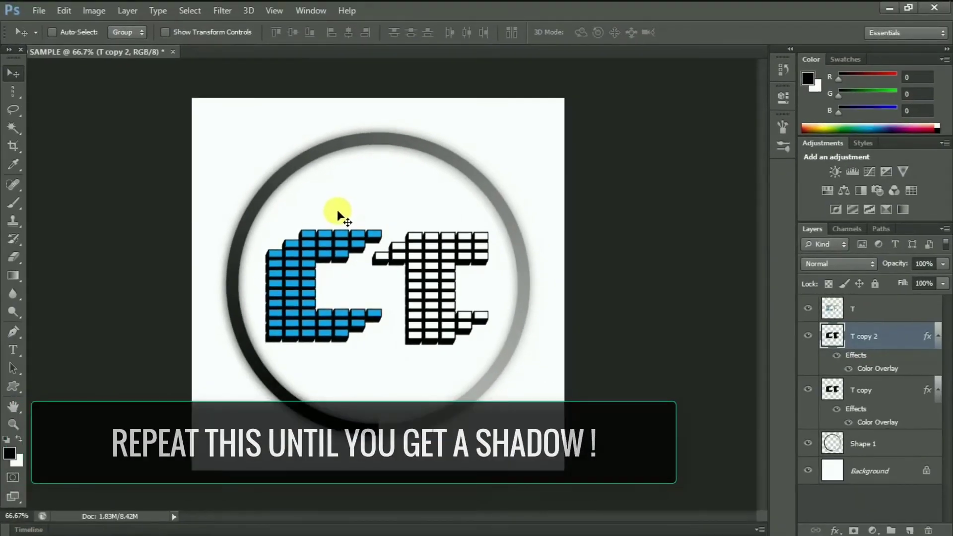
key("ctrl+j")
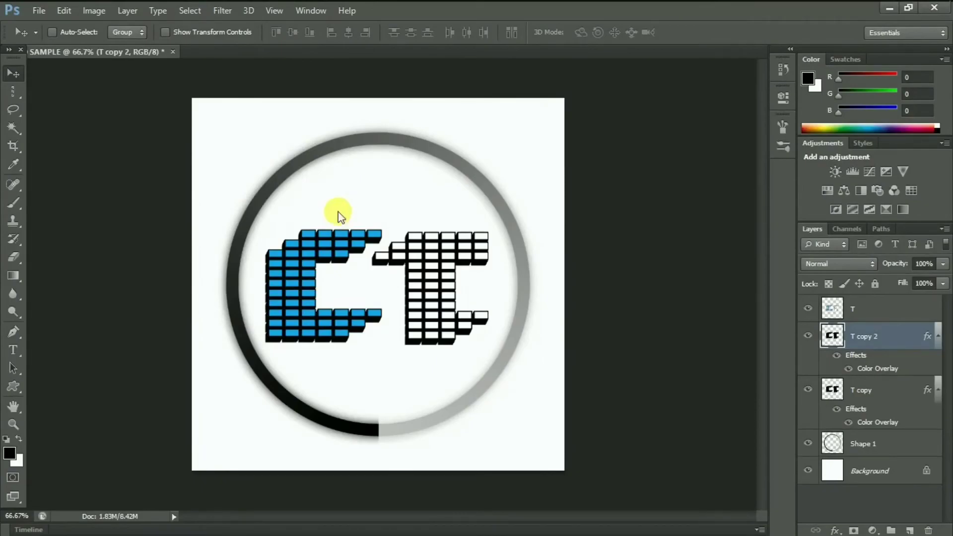
key("ctrl+z")
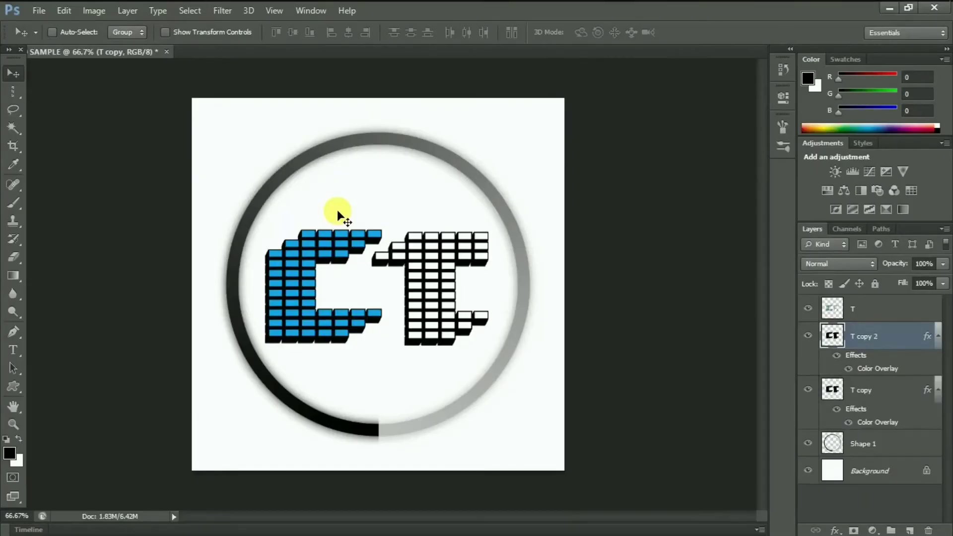
key("ctrl+z")
key("Down")
key("Left")
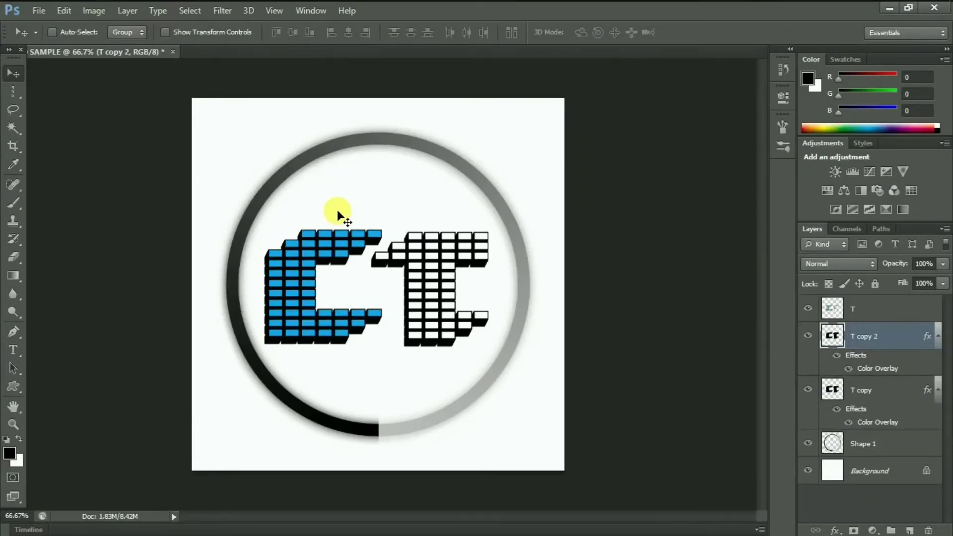
key("ctrl+z")
key("ctrl+j")
key("Down")
key("Left")
key("ctrl+z")
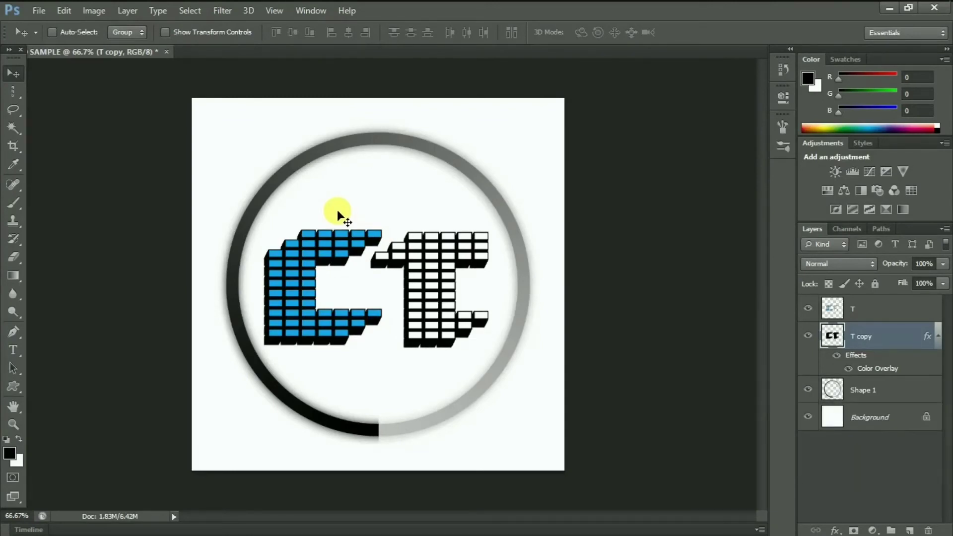
key("ctrl+j")
key("Down")
key("Left")
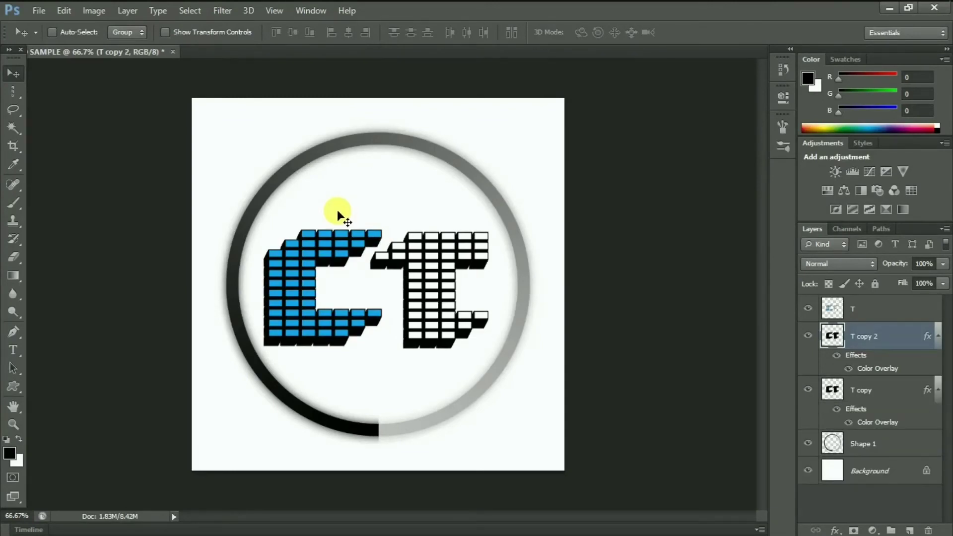
key("ctrl+e")
key("ctrl+j")
key("Down")
key("Left")
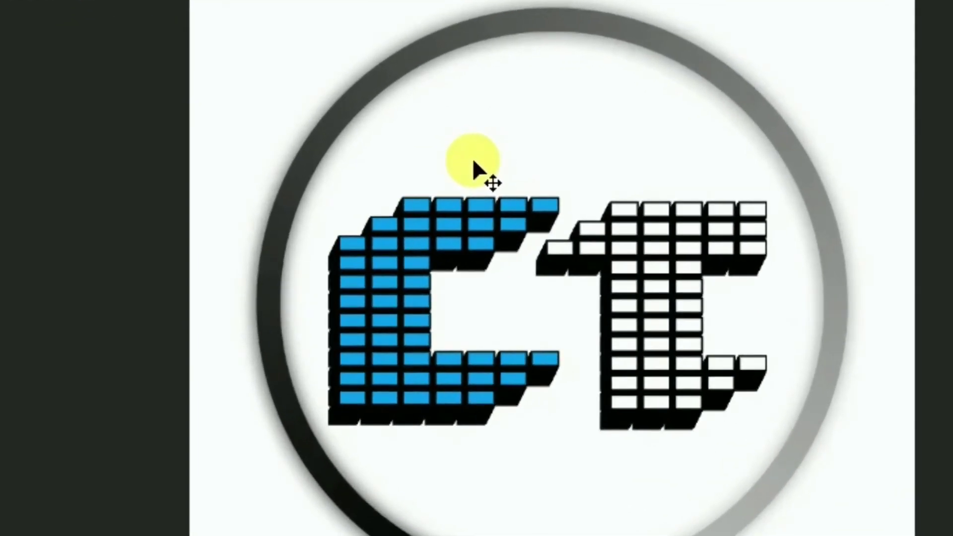
Extend the black shadow diagonally past the canvas's lower edge by repeatedly duplicating T copy, moving duplicates farther down-left, and merging them
key("ctrl+plus")
key("ctrl+plus")
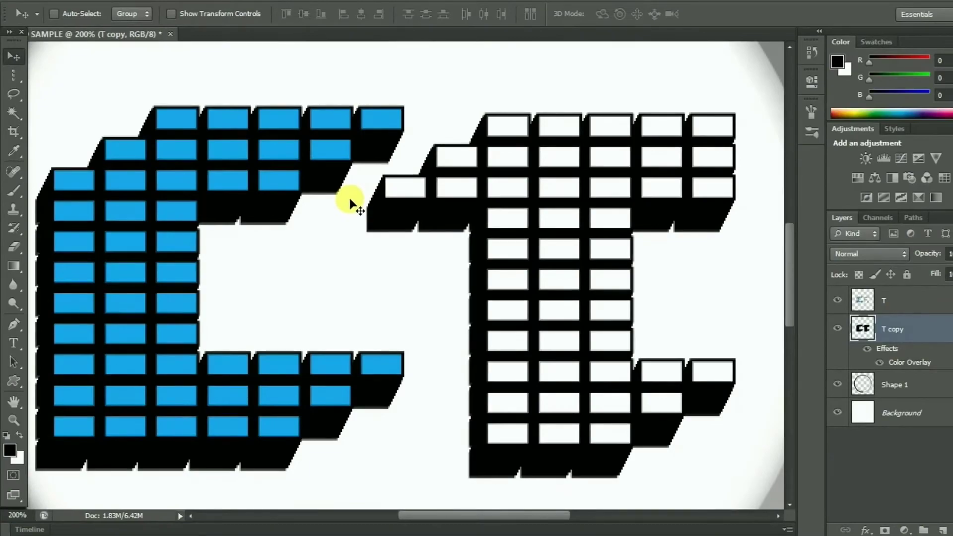
key("ctrl+minus")
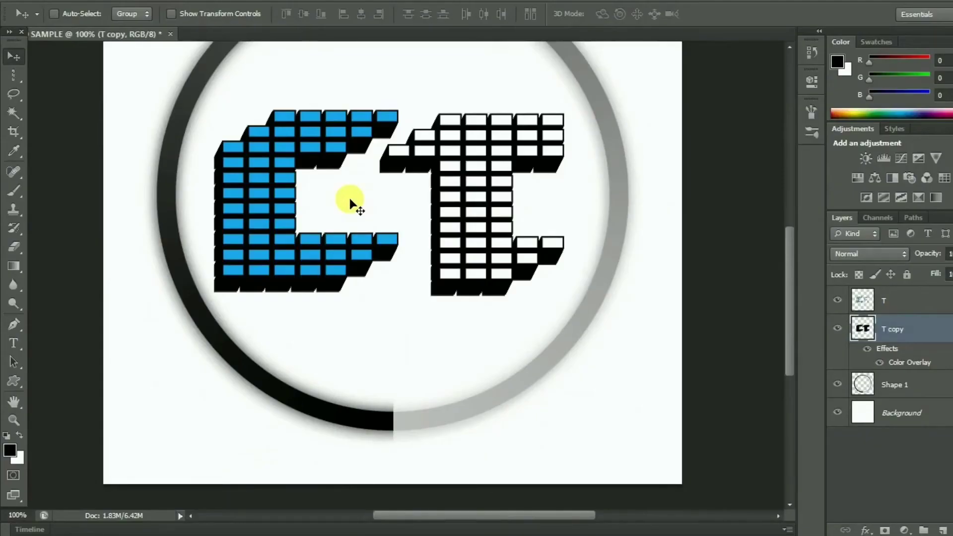
key("ctrl+j")
mouse_move(257, 284)
left_mouse_down()
mouse_move(234, 291)
mouse_move(250, 299)
left_mouse_up()
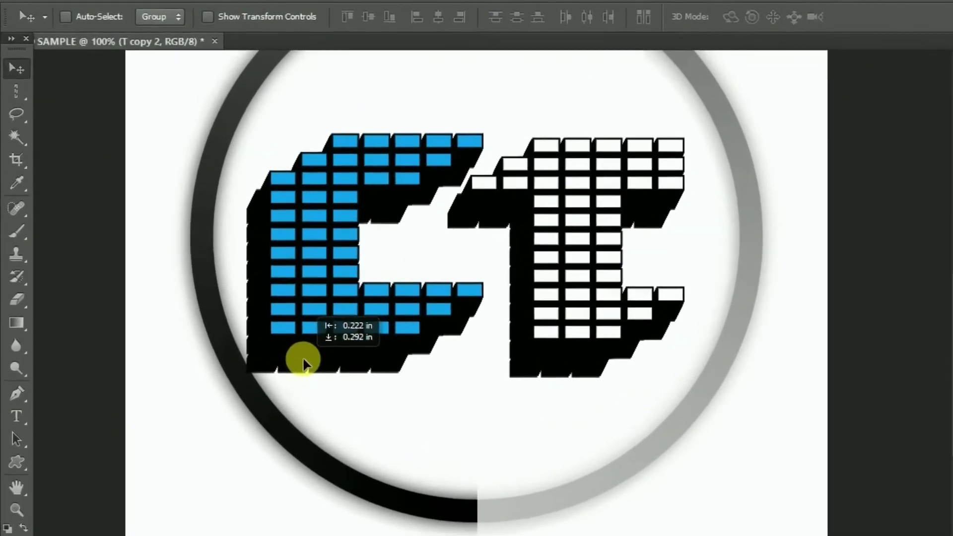
left_click_drag(303, 359, 299, 398)
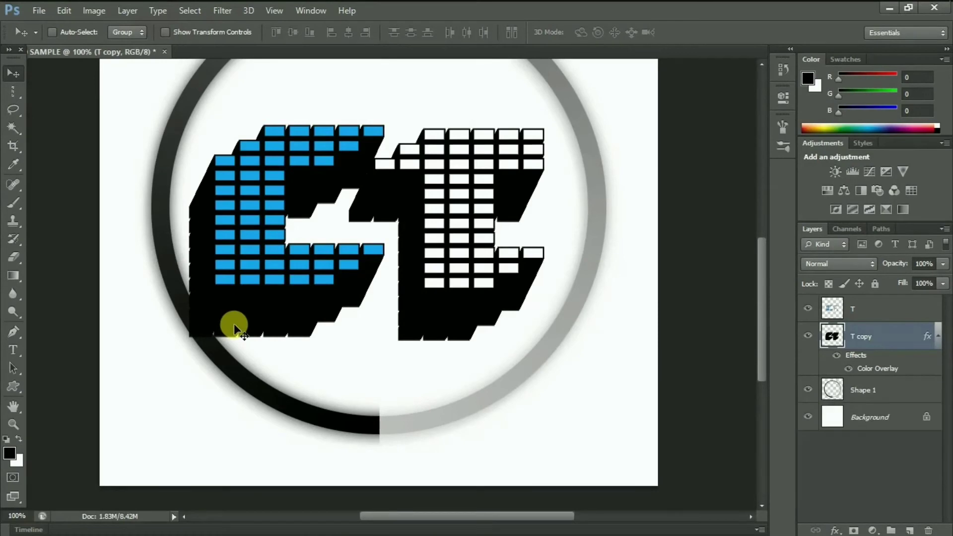
left_click_drag(234, 323, 219, 356)
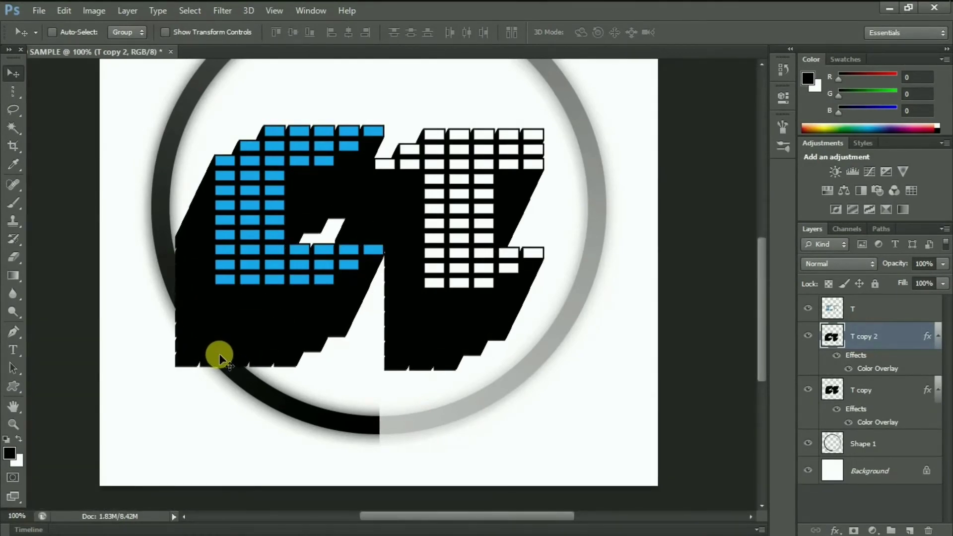
left_click_drag(219, 356, 138, 478)
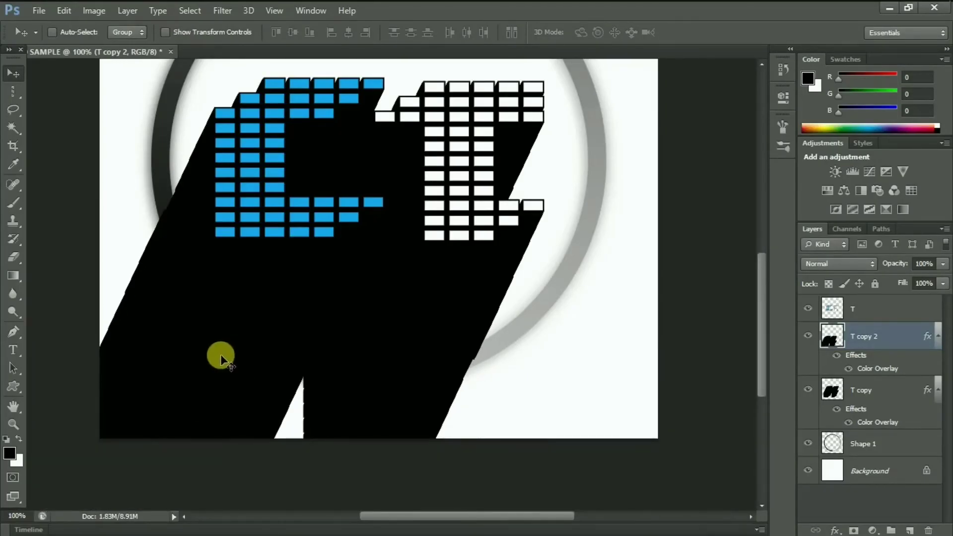
key("ctrl+e")
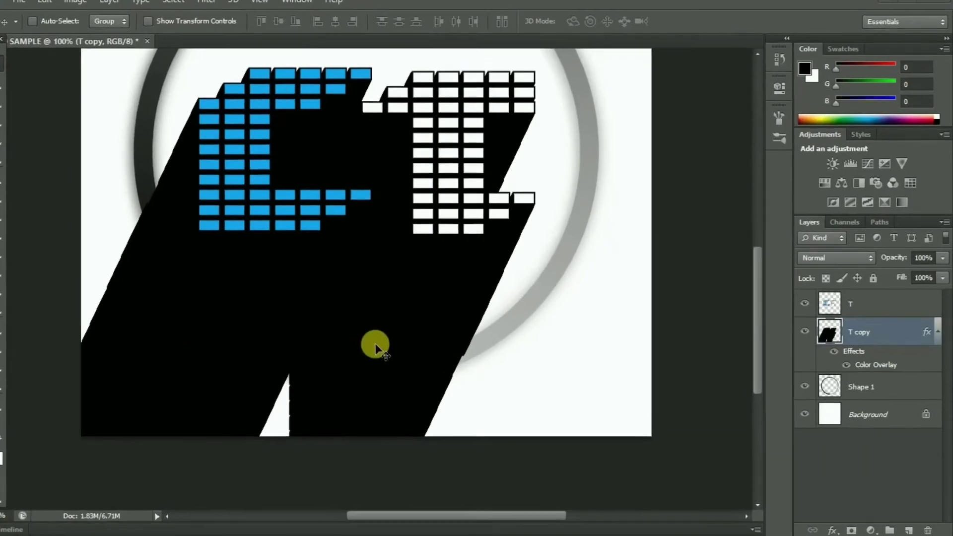
Place the T copy shadow layer directly beneath the Shape 1 ring and lower its blending opacity to a light grey
key("ctrl+minus")
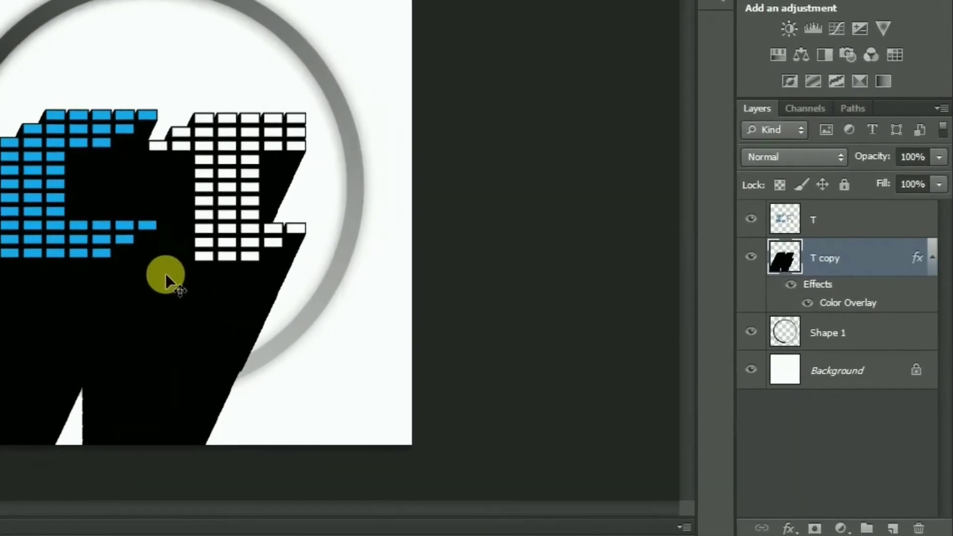
left_click_drag(872, 251, 872, 352)
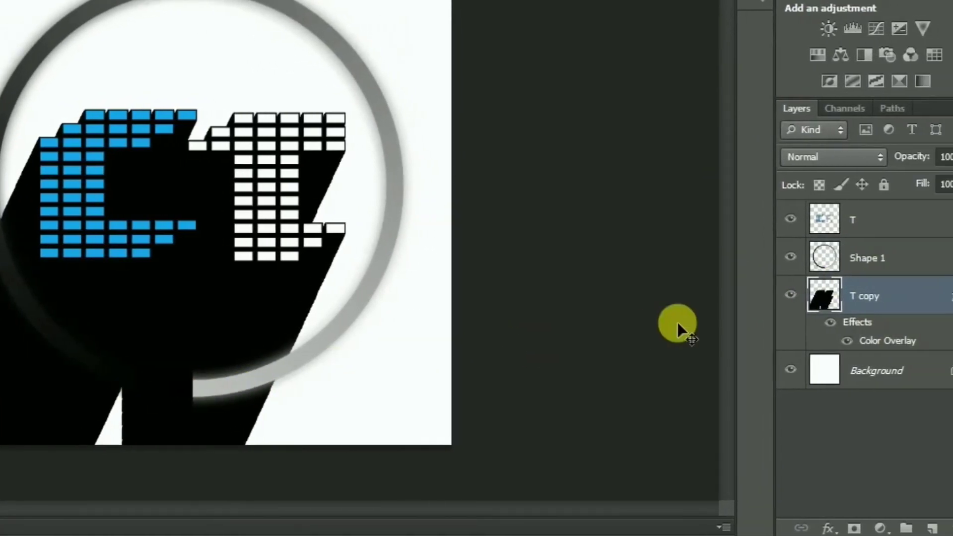
left_click(933, 258)
right_click(844, 296)
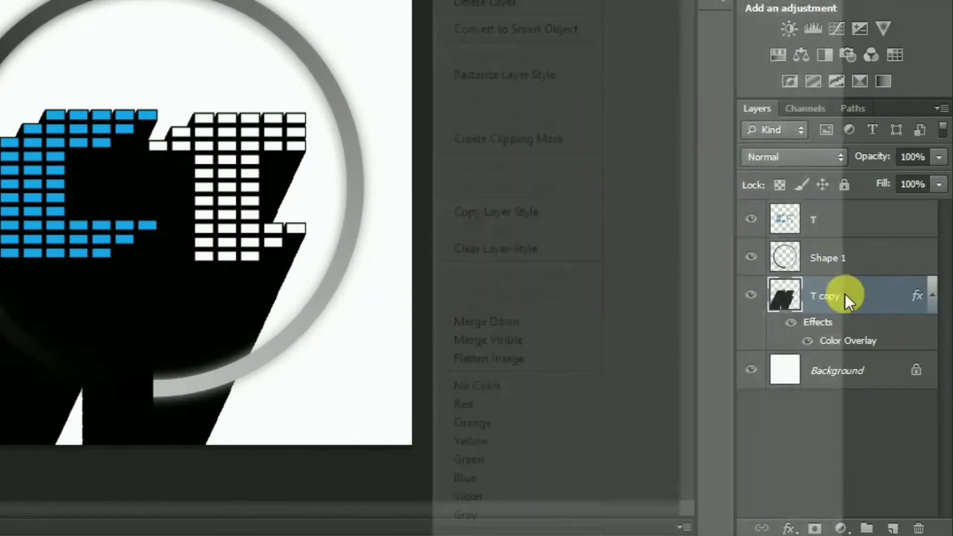
left_click(537, 29)
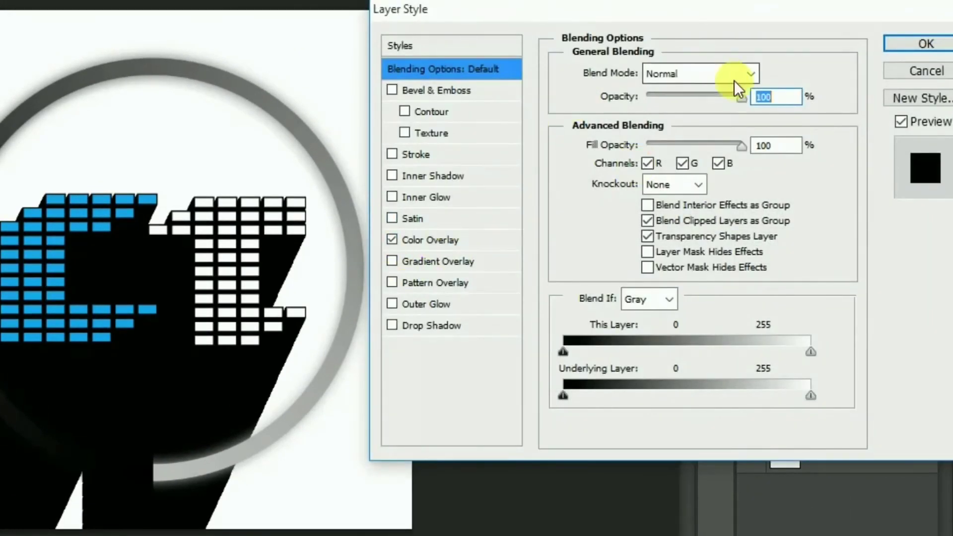
left_click_drag(740, 97, 692, 93)
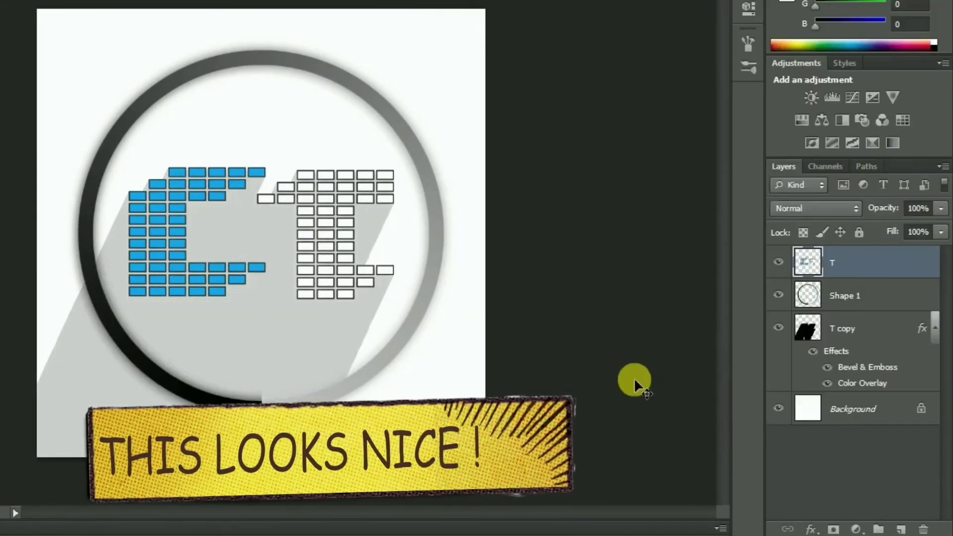
Add a Drop Shadow to the T lettering layer with 34% opacity, 13 px distance, 28% spread and 18 px size
right_click(854, 266)
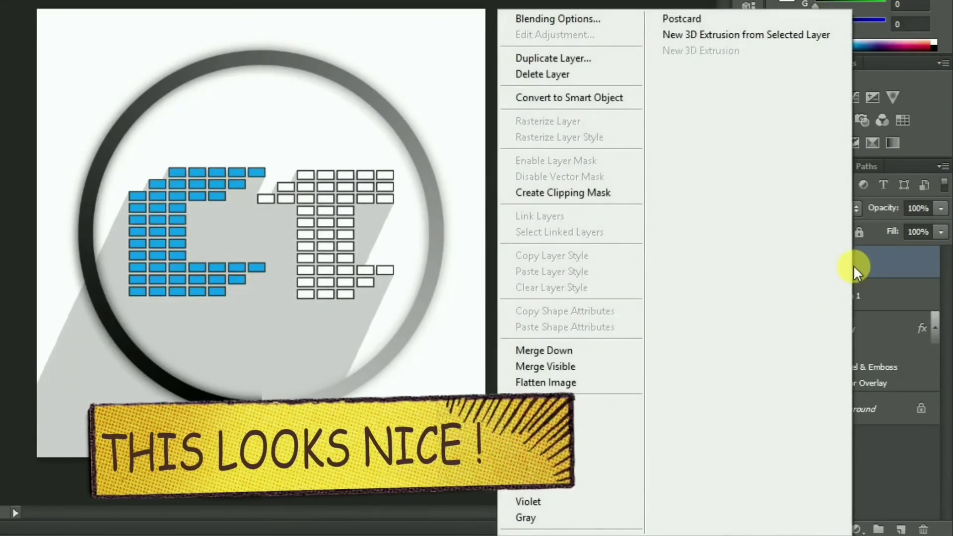
left_click(604, 18)
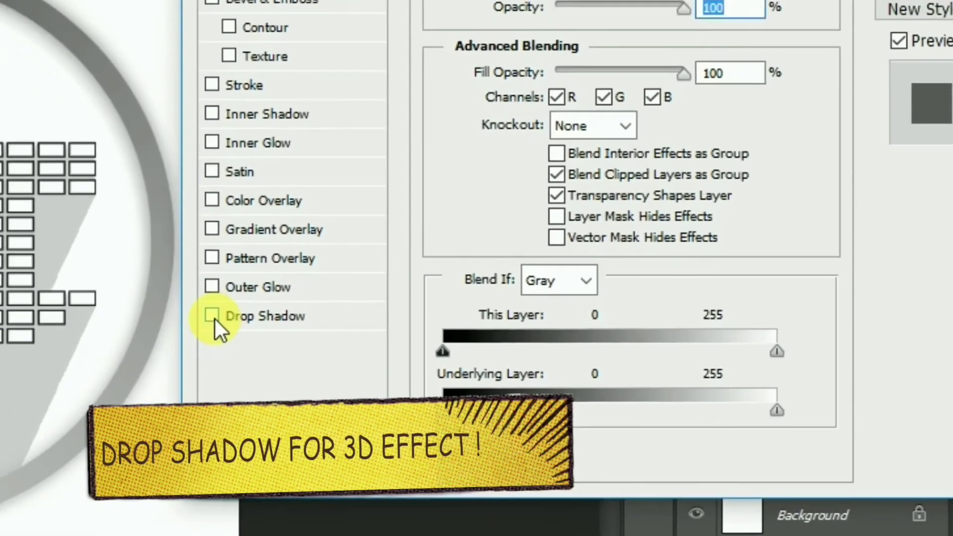
left_click(238, 316)
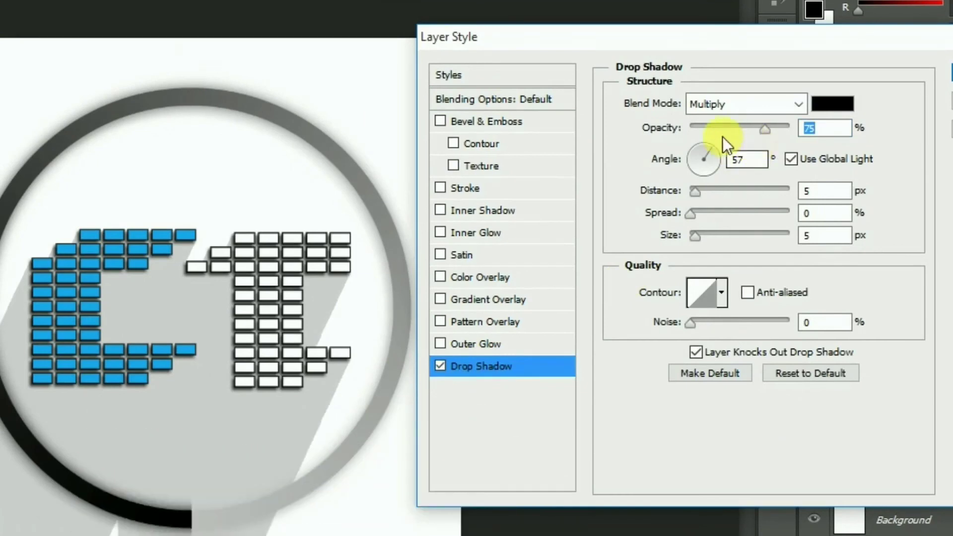
left_click_drag(714, 130, 723, 132)
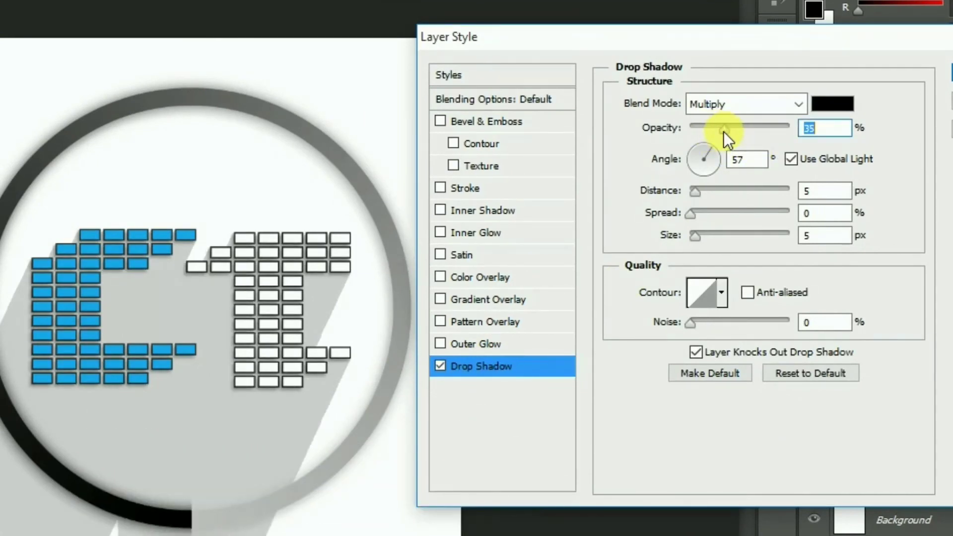
left_click(712, 189)
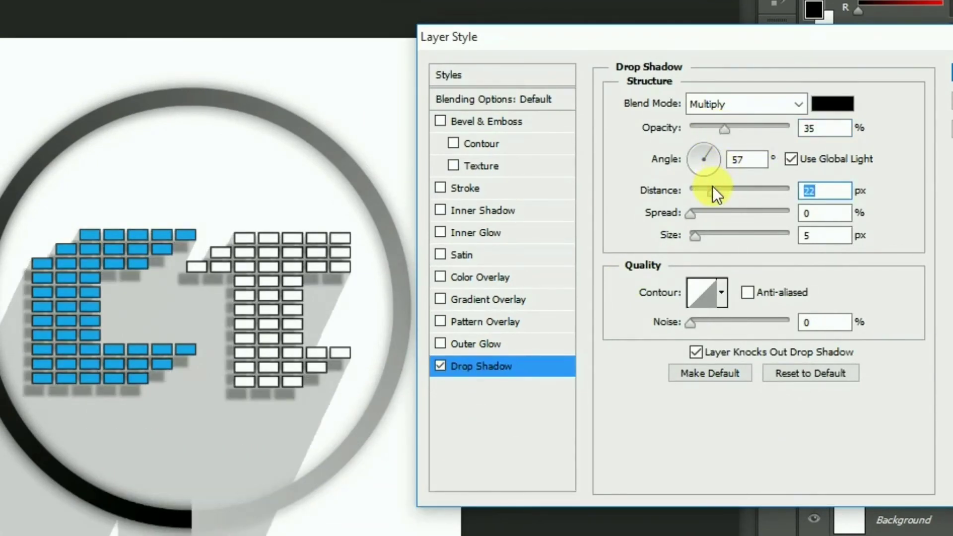
left_click_drag(704, 189, 703, 190)
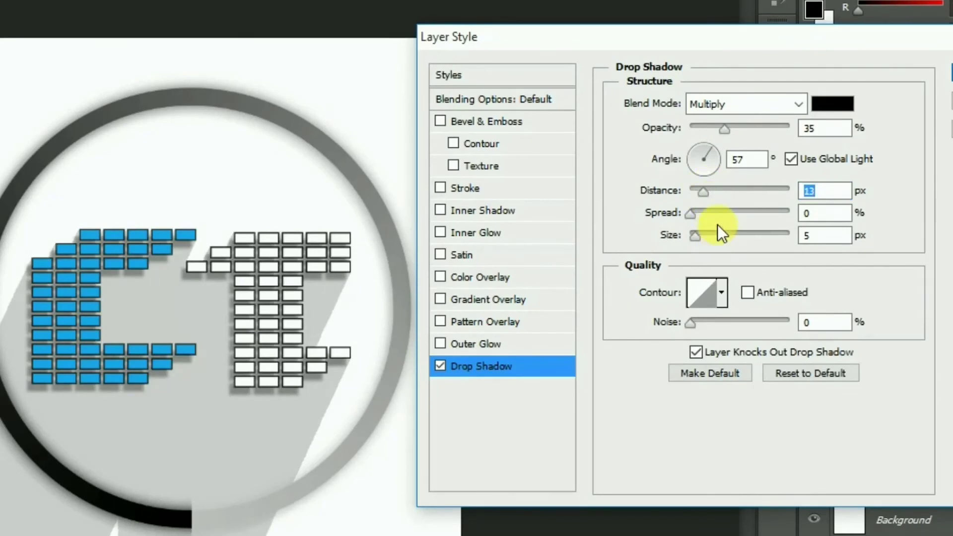
left_click(717, 212)
left_click(703, 234)
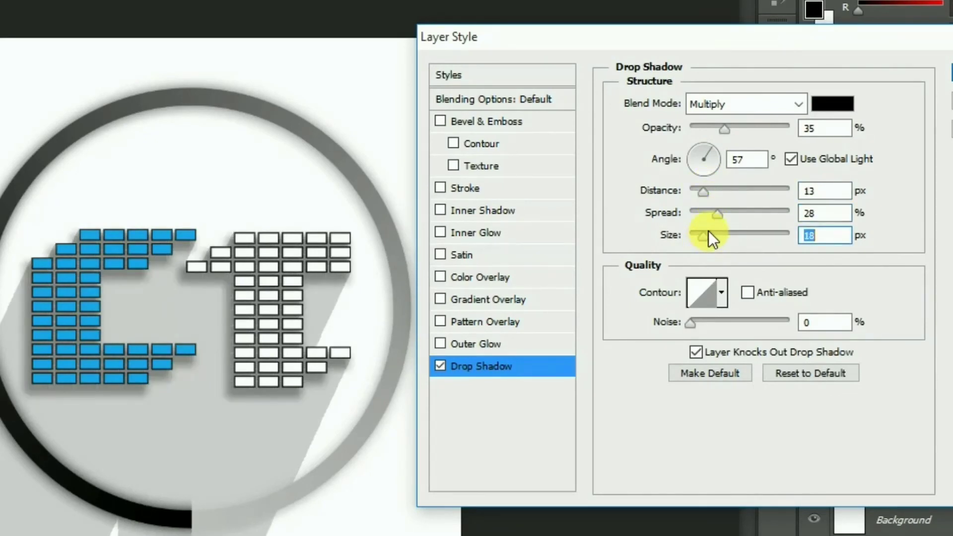
left_click(714, 129)
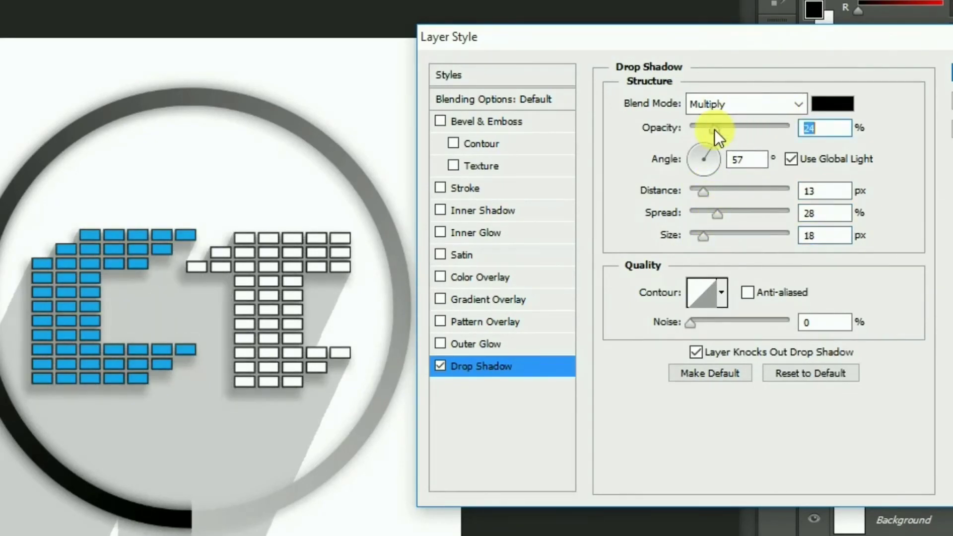
left_click_drag(713, 129, 722, 126)
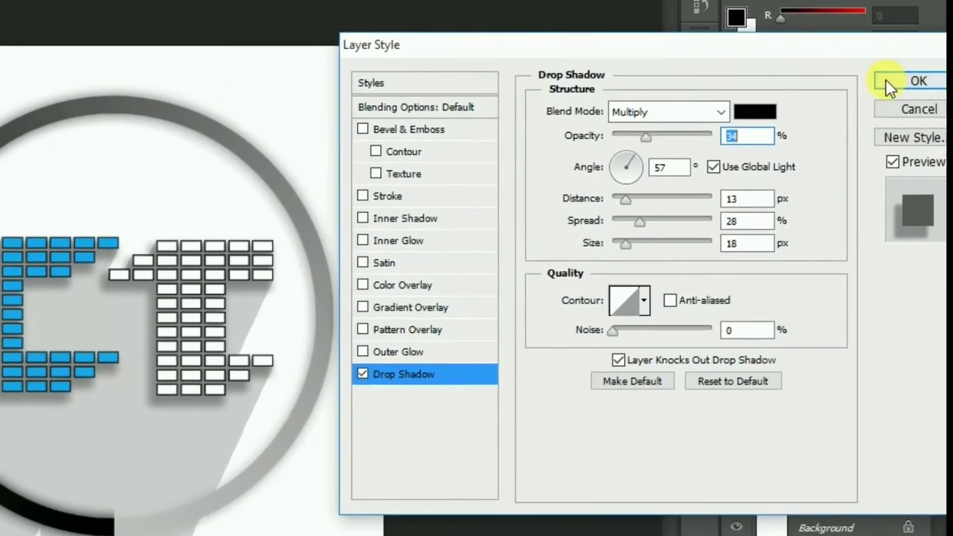
left_click(914, 81)
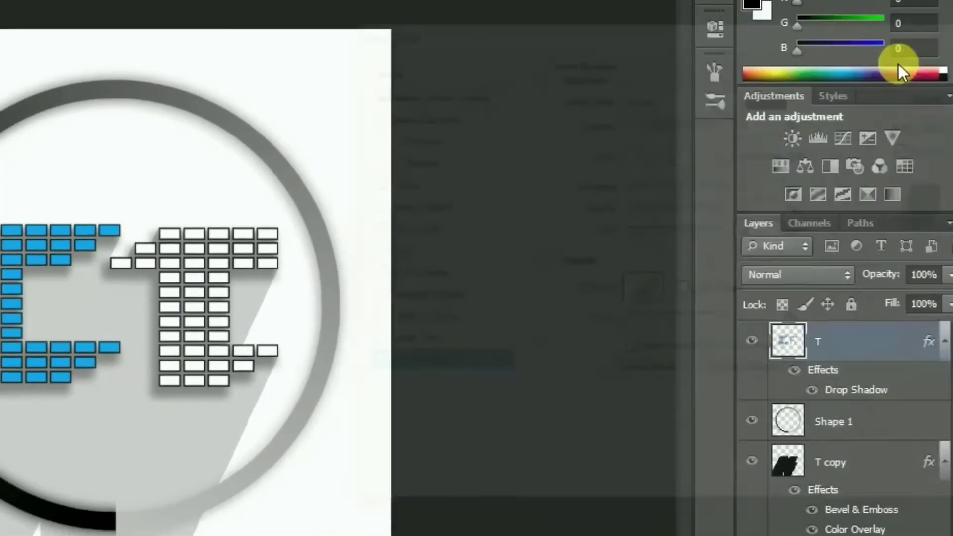